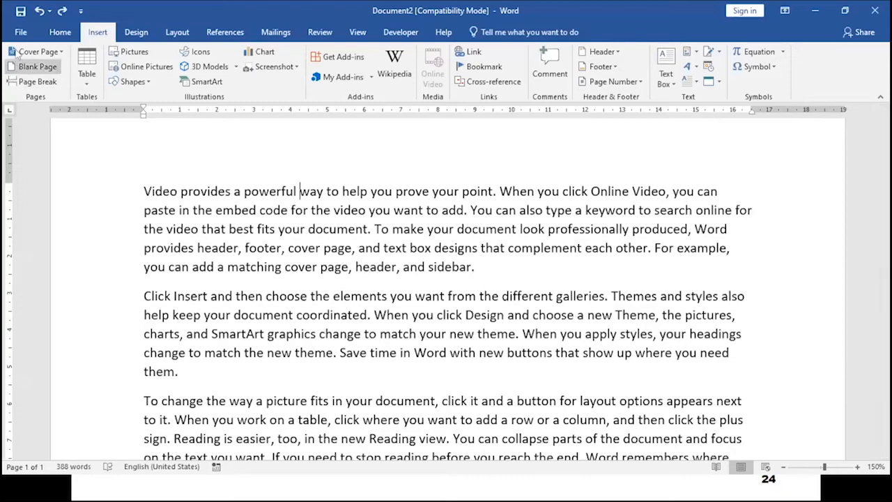
# Open Word Options from the File menu and go to the Proofing page.
pyautogui.click(19, 32)
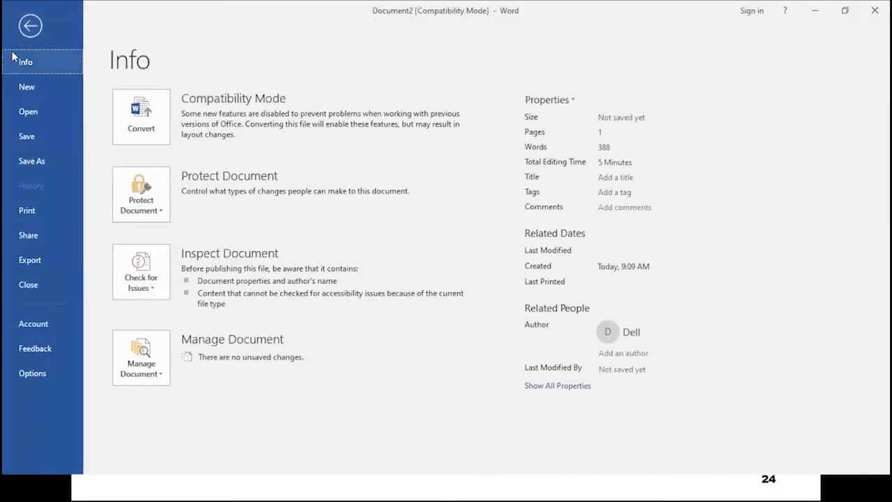
pyautogui.click(30, 373)
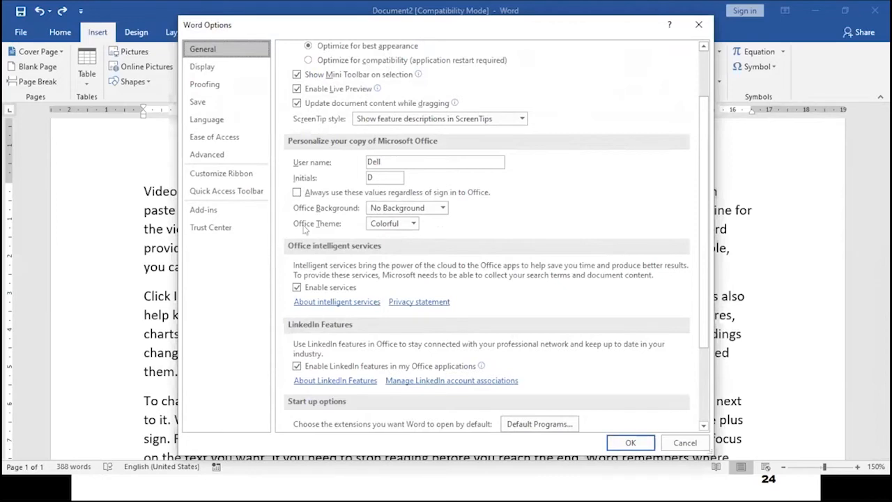
pyautogui.click(212, 88)
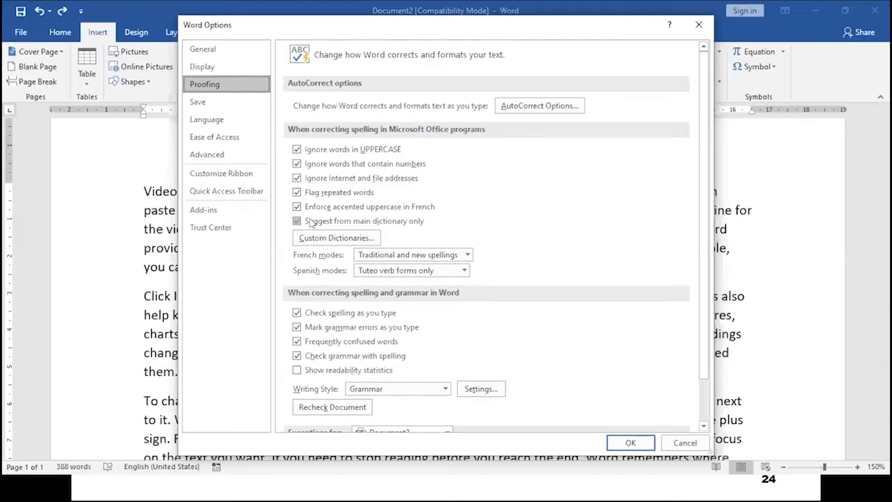
pyautogui.click(297, 151)
pyautogui.click(297, 150)
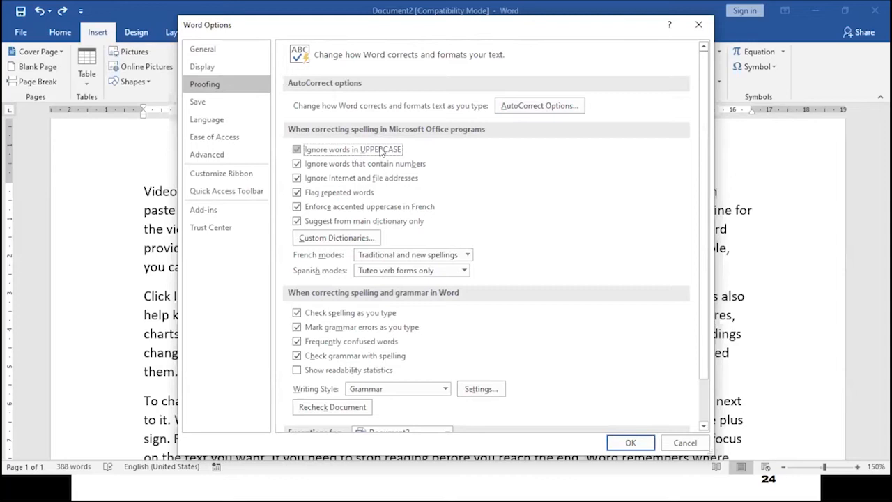
pyautogui.click(297, 151)
pyautogui.click(297, 151)
pyautogui.click(297, 149)
pyautogui.click(297, 164)
pyautogui.click(297, 178)
pyautogui.click(297, 192)
pyautogui.click(297, 207)
pyautogui.click(297, 221)
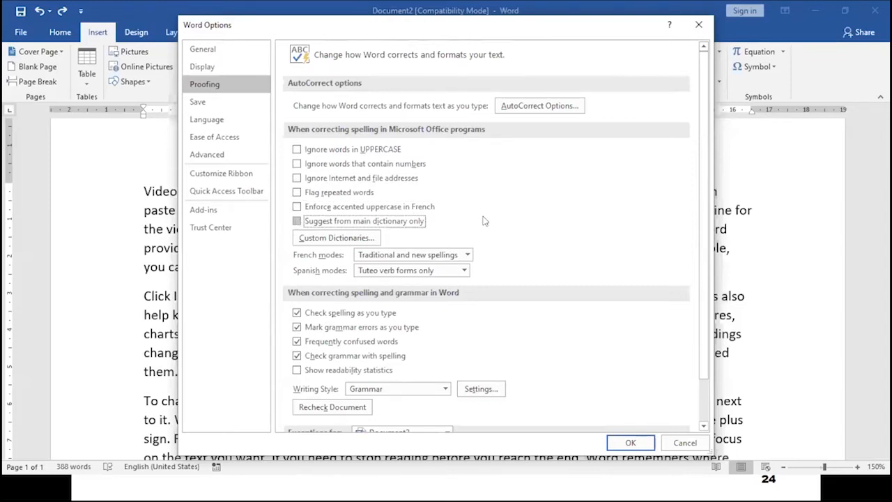
pyautogui.click(297, 149)
pyautogui.click(297, 164)
pyautogui.click(297, 178)
pyautogui.click(297, 192)
pyautogui.click(296, 206)
pyautogui.click(297, 221)
pyautogui.click(297, 313)
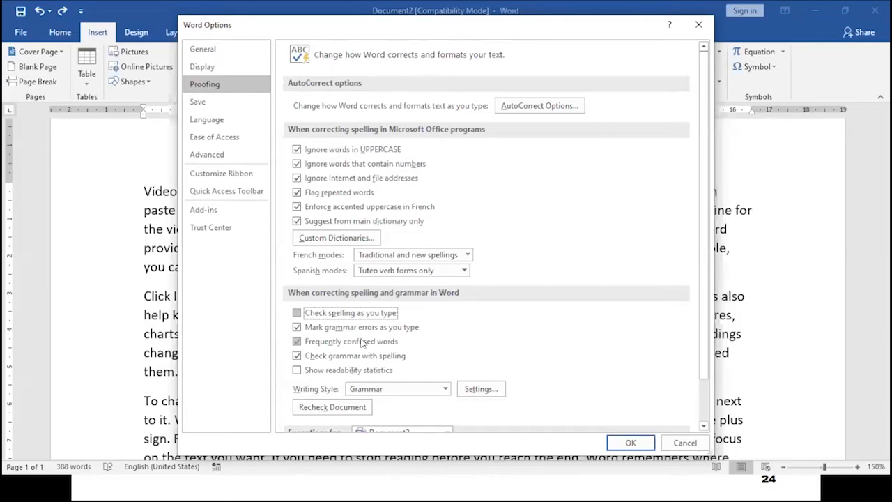
pyautogui.click(298, 315)
# Open AutoCorrect Options and toggle Correct TWo INitial CApitals off and back on.
pyautogui.click(544, 108)
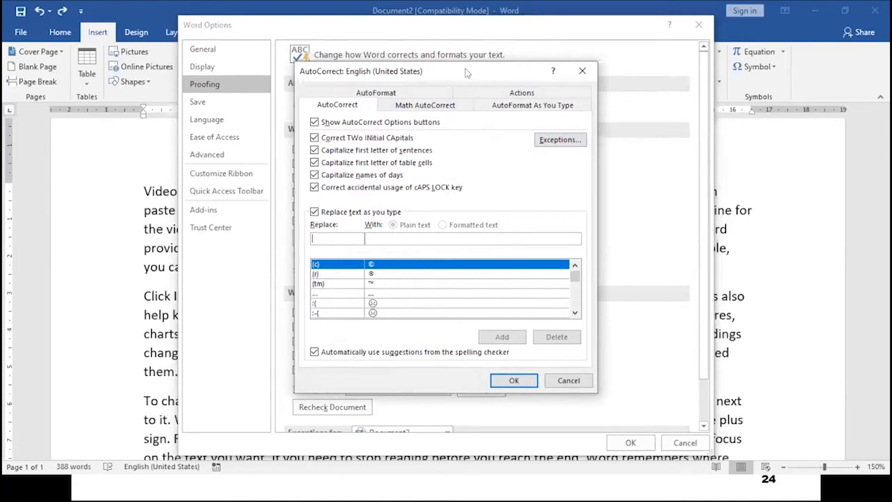
pyautogui.moveTo(467, 72); pyautogui.dragTo(438, 36)
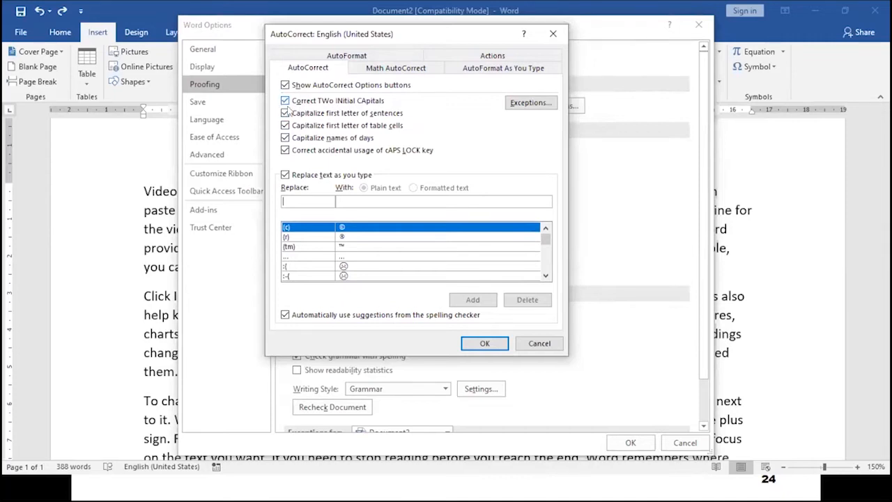
pyautogui.click(285, 101)
pyautogui.click(285, 101)
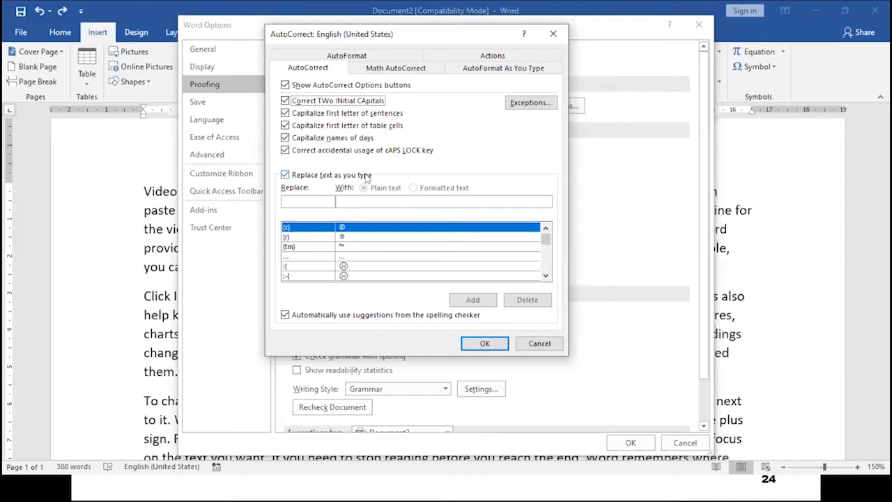
# Toggle Replace text as you type off and on, browse the replacement list, then cancel AutoCorrect and Word Options.
pyautogui.click(285, 175)
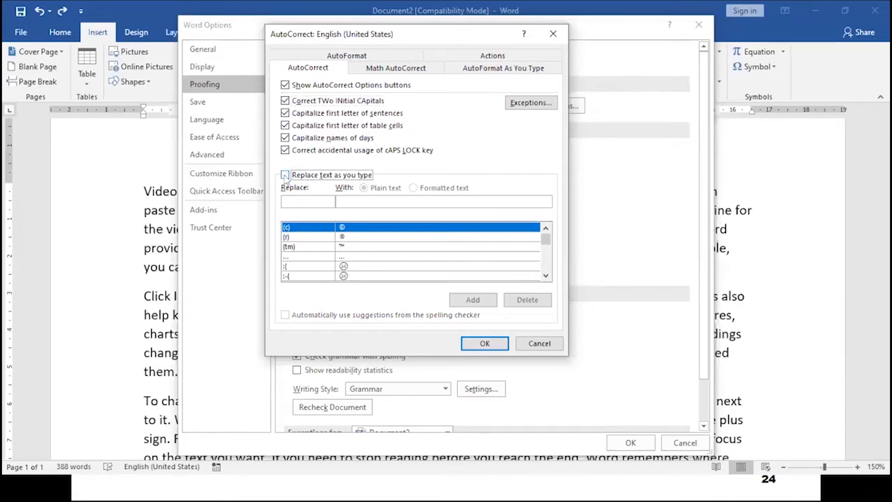
pyautogui.click(286, 175)
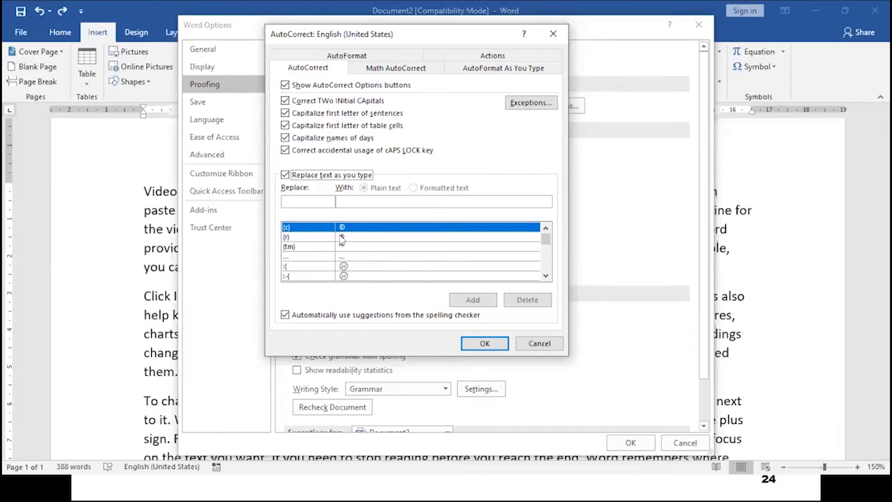
pyautogui.doubleClick(546, 276)
pyautogui.click(546, 276)
pyautogui.click(545, 276)
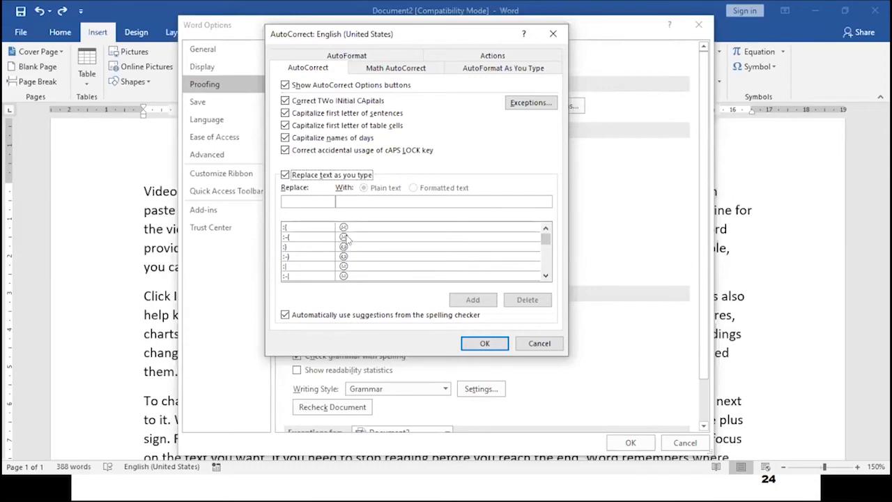
pyautogui.click(545, 276)
pyautogui.click(546, 276)
pyautogui.click(546, 276)
pyautogui.click(546, 276)
pyautogui.click(546, 276)
pyautogui.click(546, 276)
pyautogui.scroll(4, 366, 236)
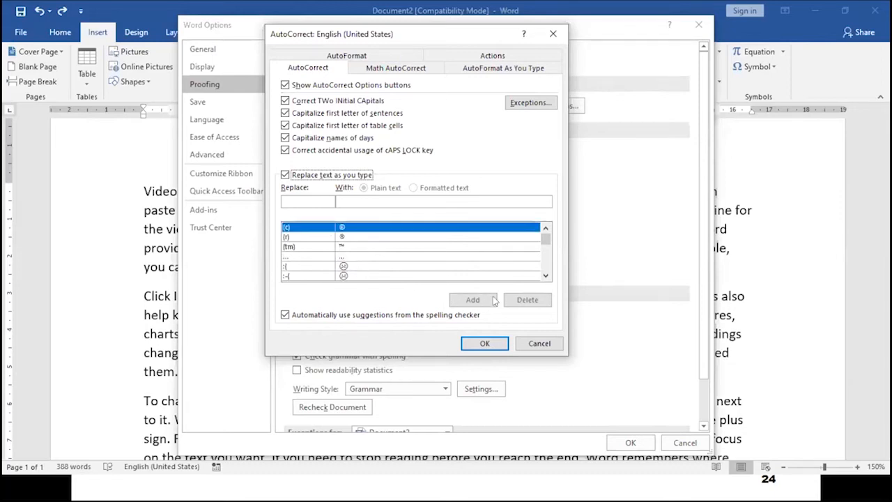
pyautogui.click(534, 343)
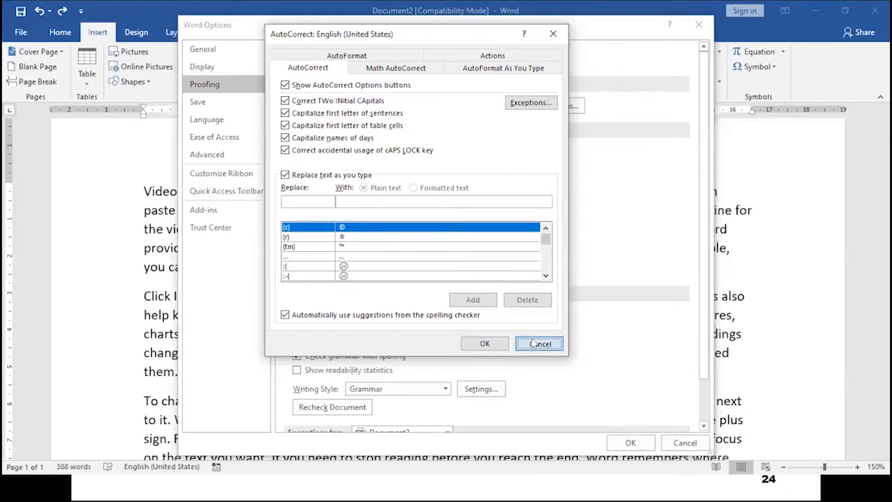
pyautogui.click(683, 443)
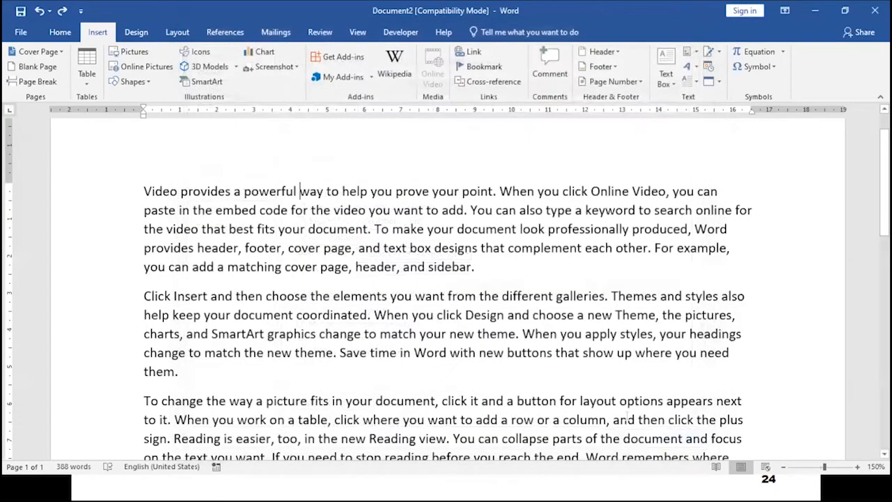
# At the document's end, type (c) and (r) to get © and ®, then start a new line.
pyautogui.hotkey('ctrl', 'End')
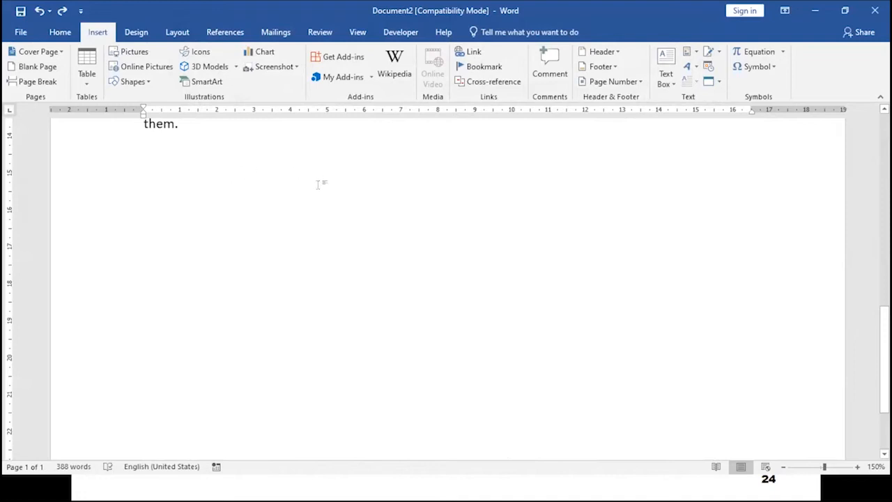
pyautogui.keyDown('ctrl'); pyautogui.scroll(5, 140, 166); pyautogui.keyUp('ctrl')
pyautogui.keyDown('ctrl'); pyautogui.scroll(2, 140, 166); pyautogui.keyUp('ctrl')
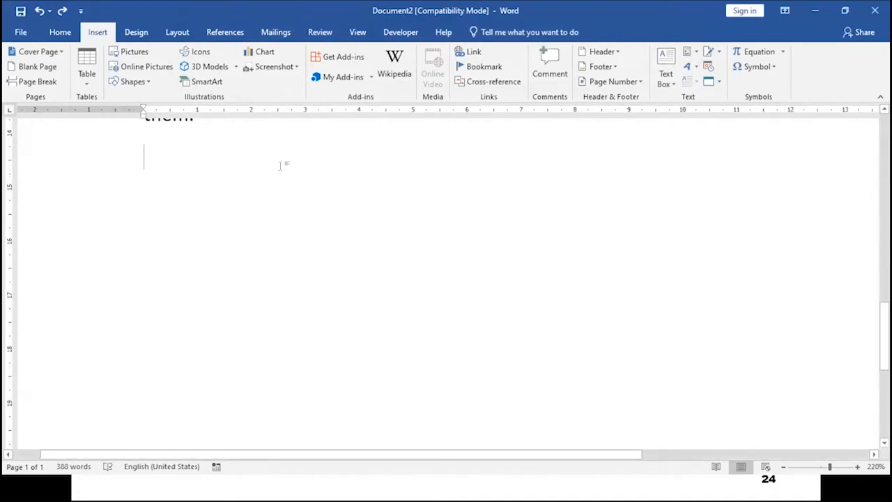
pyautogui.write('(c')
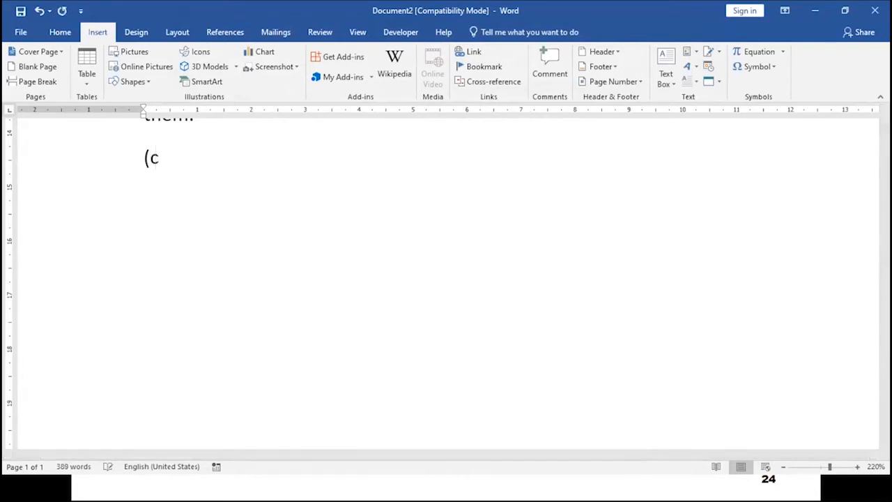
pyautogui.write(')')
pyautogui.write('(r)')
pyautogui.scroll(18, 117, 154)
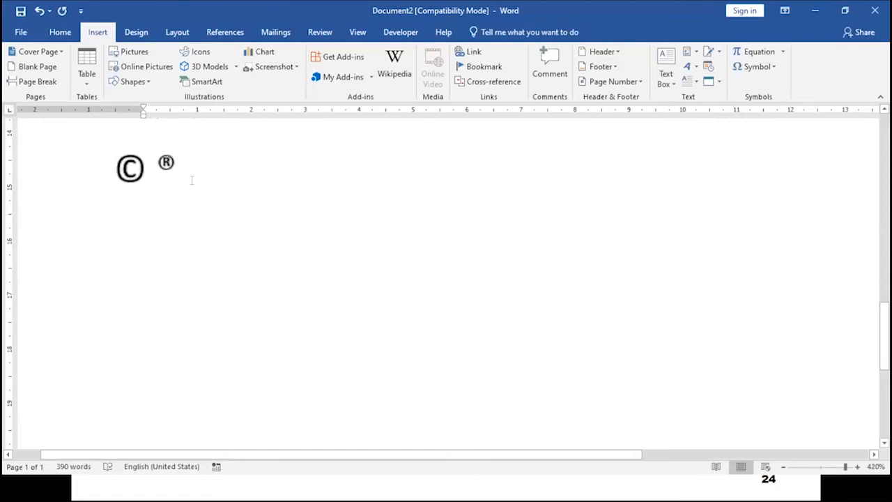
pyautogui.press('Return')
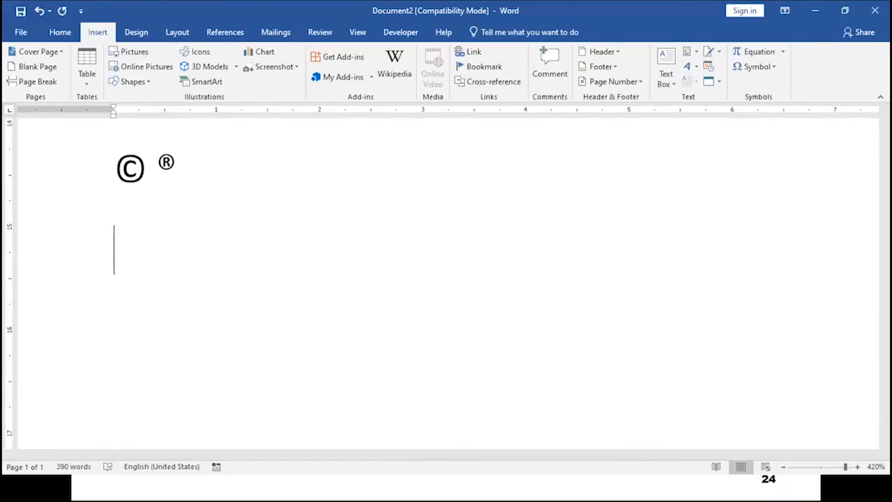
# Type --> for a thin arrow and, on the next line, ==> for a bold arrow.
pyautogui.write('-->')
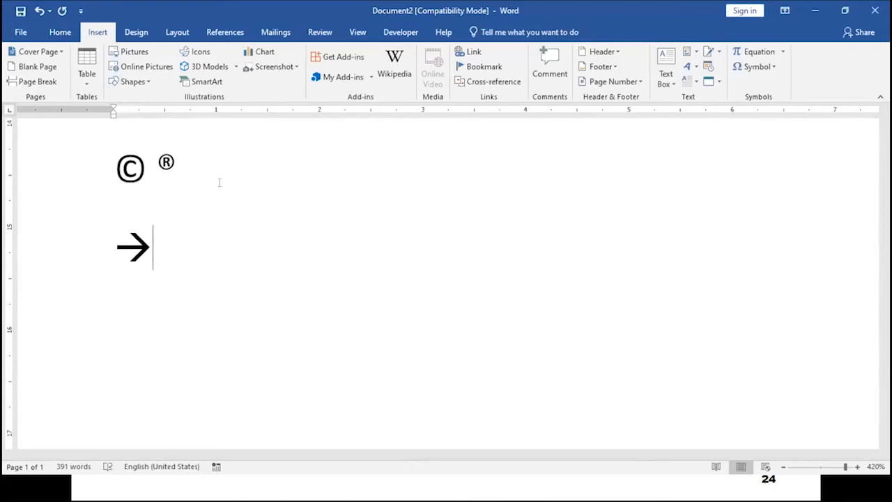
pyautogui.press('Return')
pyautogui.write('==>')
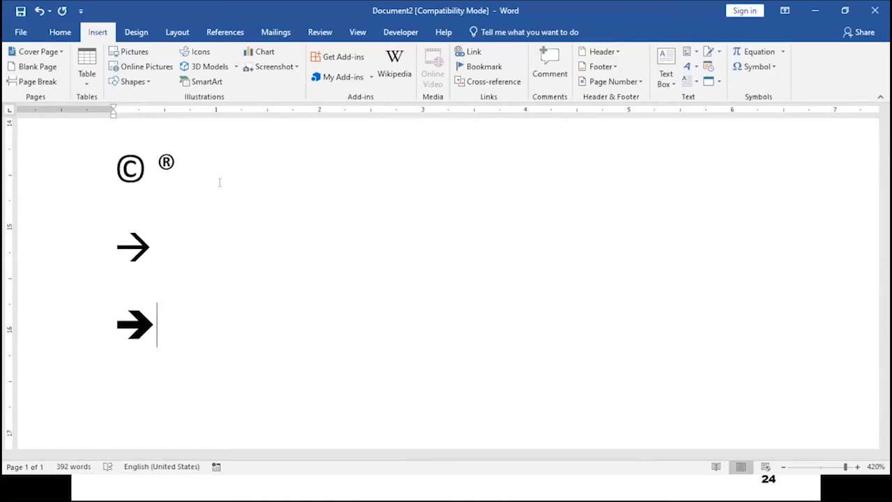
# Reopen AutoCorrect Options from Options > Proofing and select the questoin → question entry.
pyautogui.click(23, 32)
pyautogui.click(26, 376)
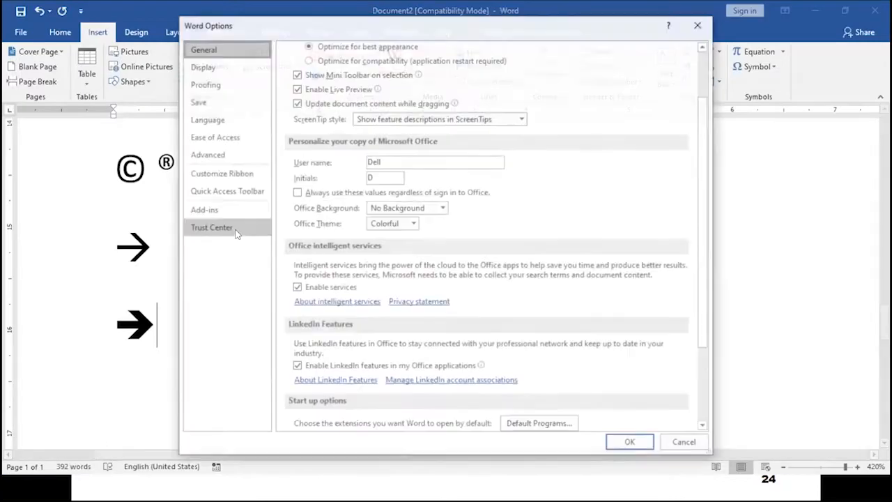
pyautogui.click(209, 87)
pyautogui.click(564, 105)
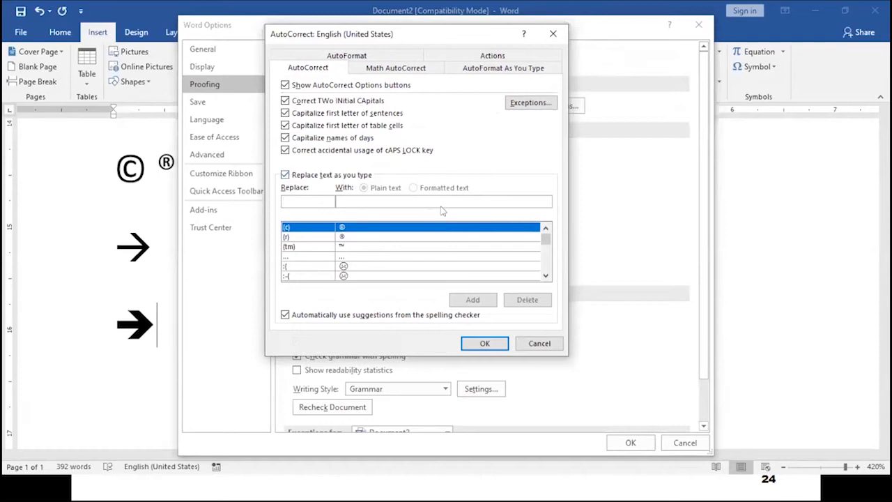
pyautogui.moveTo(546, 240); pyautogui.dragTo(546, 256)
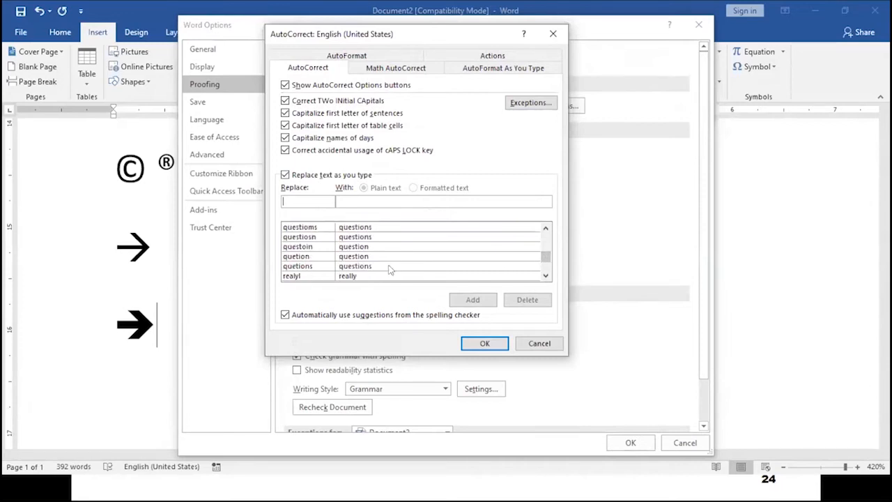
pyautogui.click(303, 247)
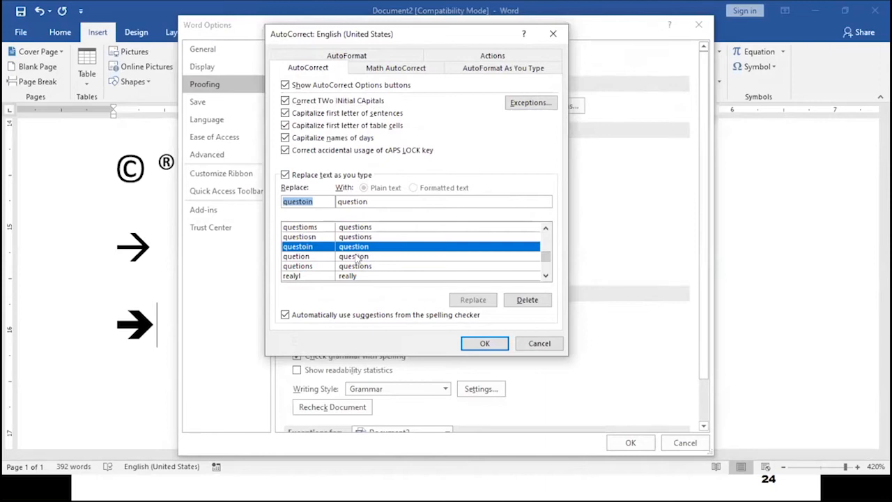
# Select the realyl → really entry and scroll up through the Replace/With list.
pyautogui.click(295, 276)
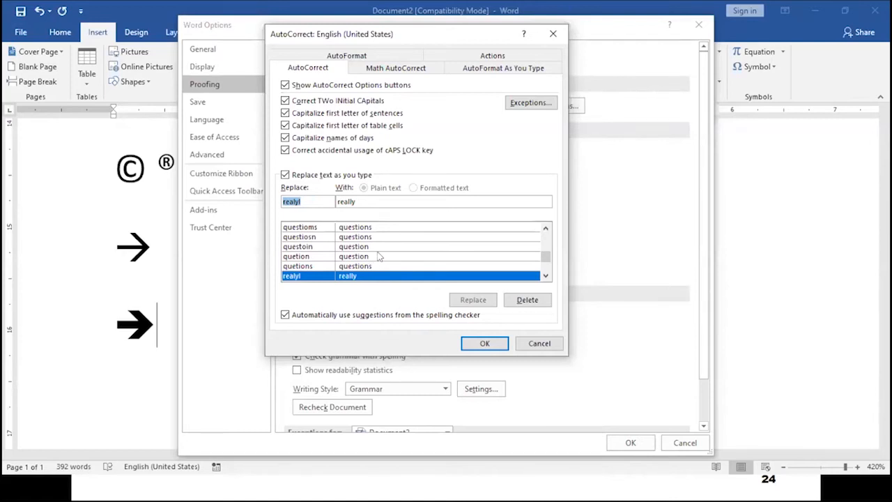
pyautogui.scroll(3, 377, 258)
pyautogui.scroll(10, 377, 251)
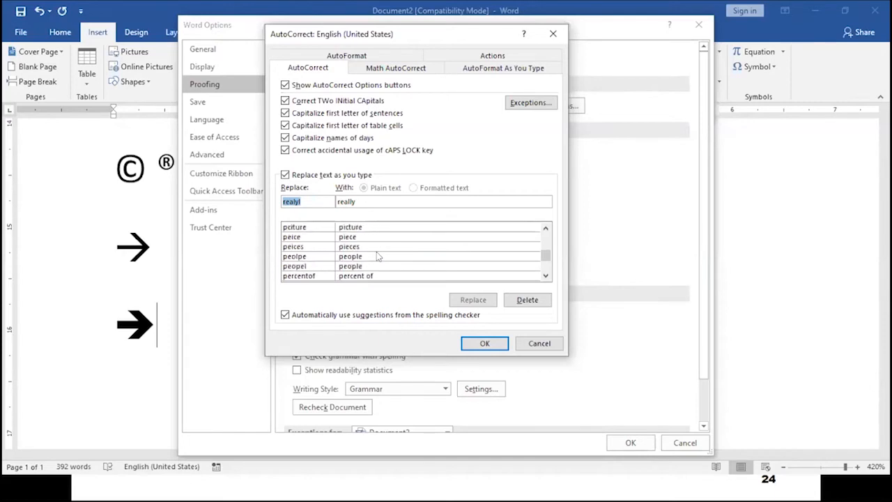
pyautogui.scroll(12, 379, 241)
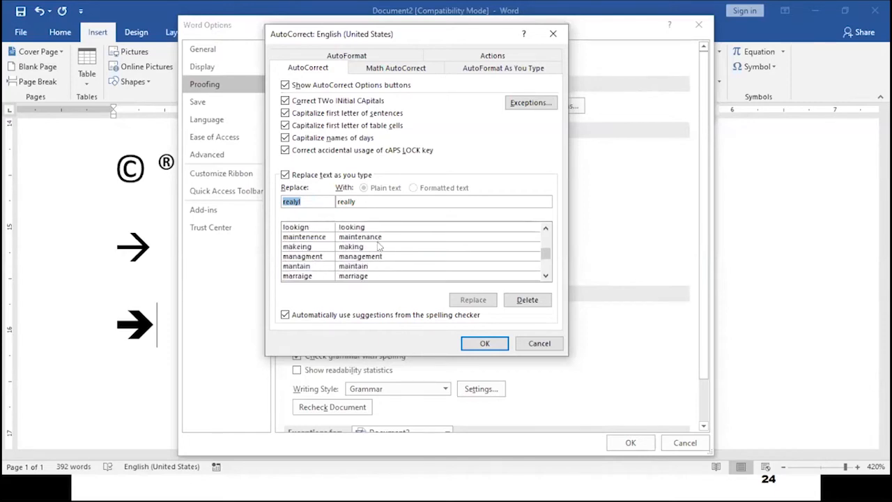
pyautogui.scroll(12, 378, 241)
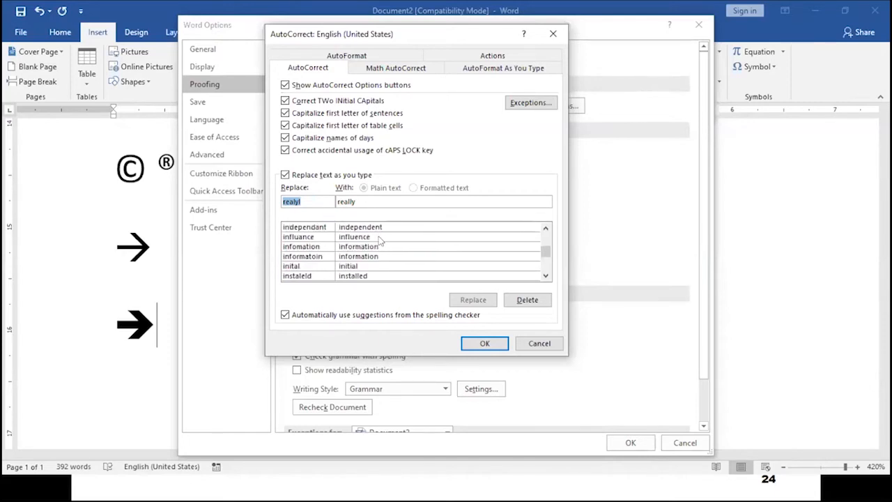
pyautogui.scroll(12, 378, 241)
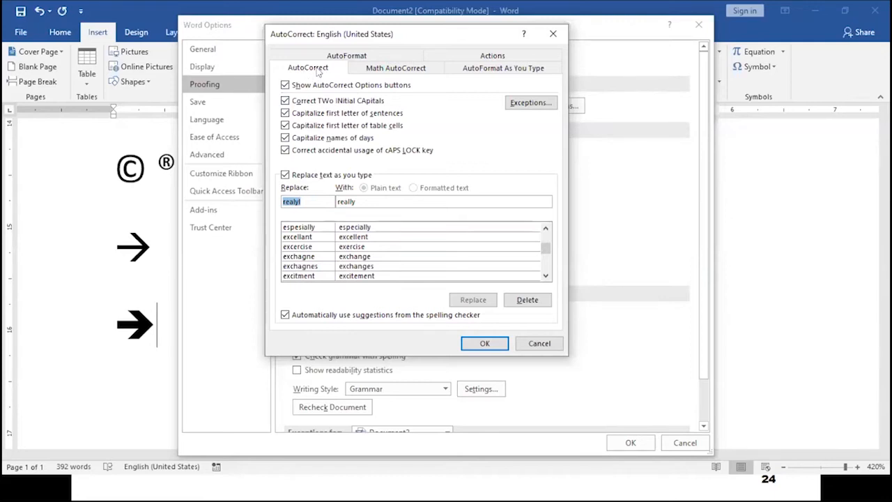
# Review the AutoFormat tab, then toggle Automatic bulleted lists off and on under AutoFormat As You Type.
pyautogui.click(381, 57)
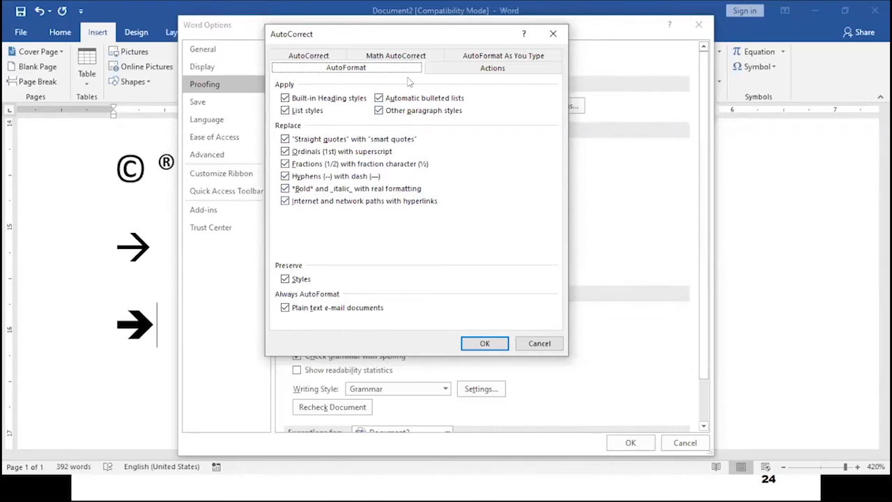
pyautogui.click(311, 57)
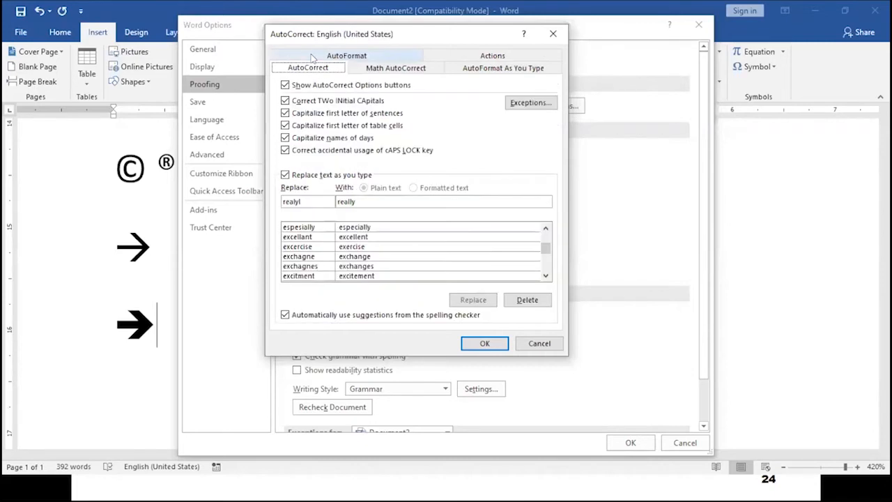
pyautogui.click(356, 57)
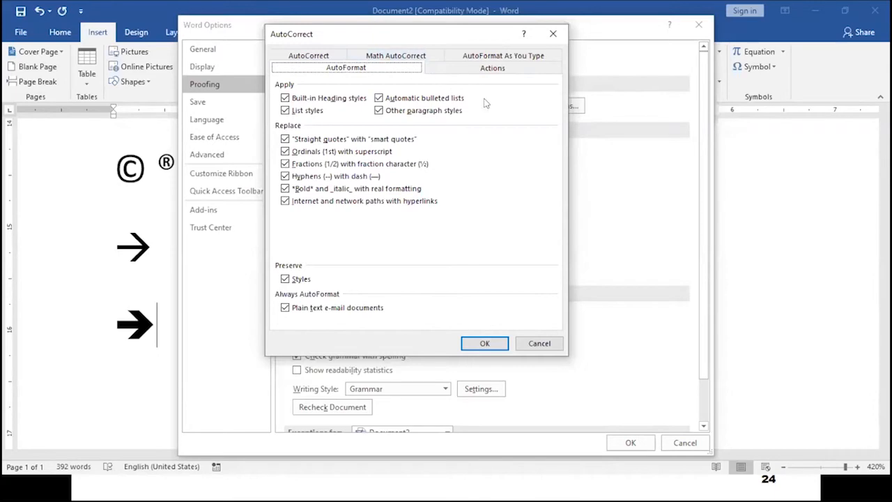
pyautogui.click(518, 56)
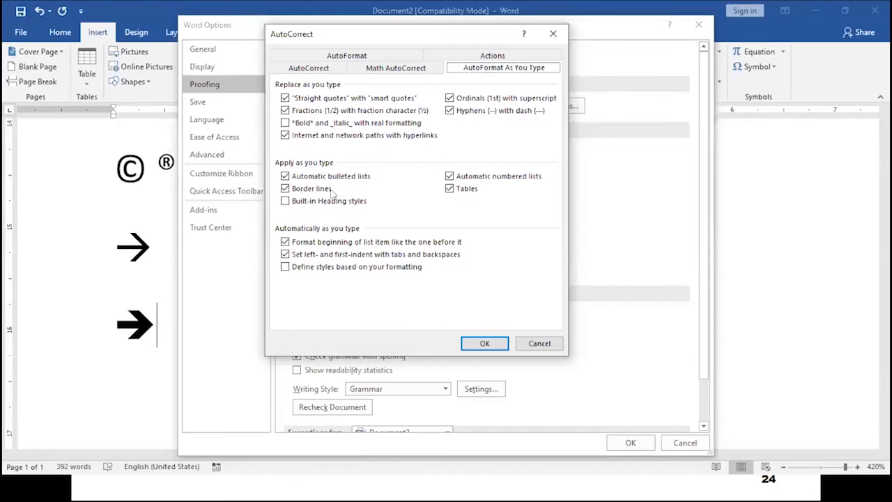
pyautogui.click(285, 176)
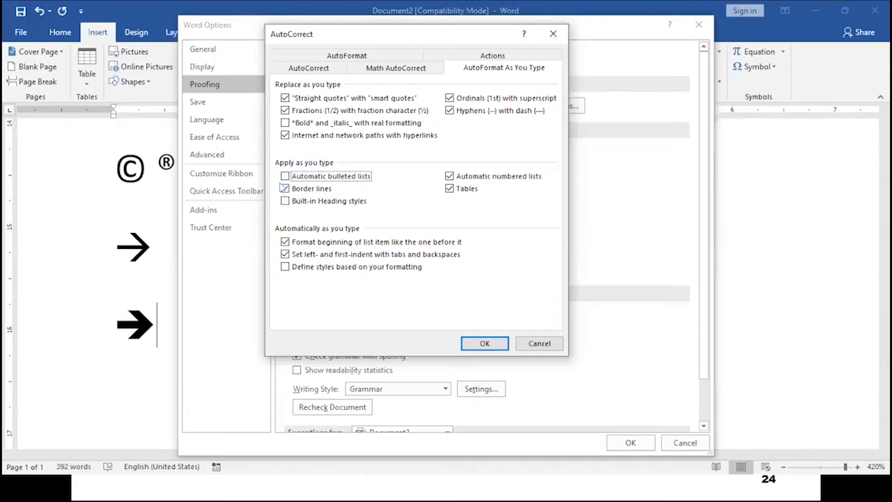
pyautogui.click(285, 177)
# Revisit the AutoFormat, AutoCorrect and AutoFormat As You Type tabs, then cancel both dialogs.
pyautogui.click(349, 57)
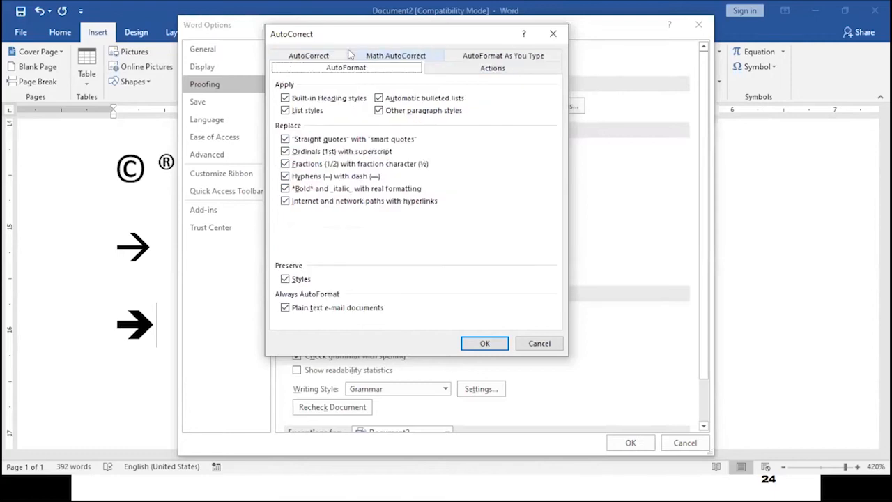
pyautogui.click(305, 56)
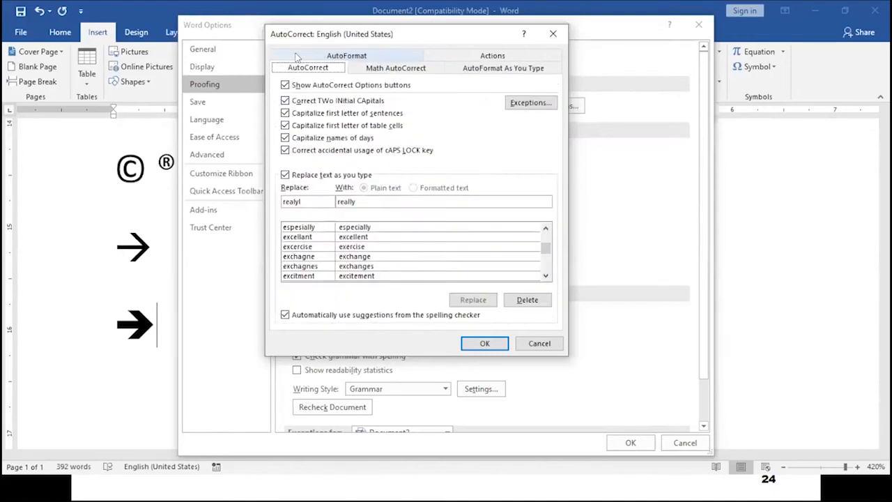
pyautogui.click(502, 68)
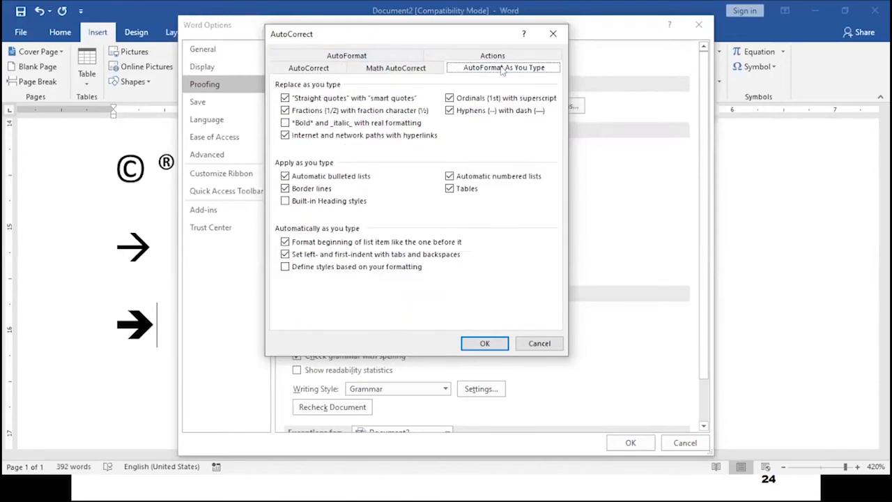
pyautogui.click(540, 343)
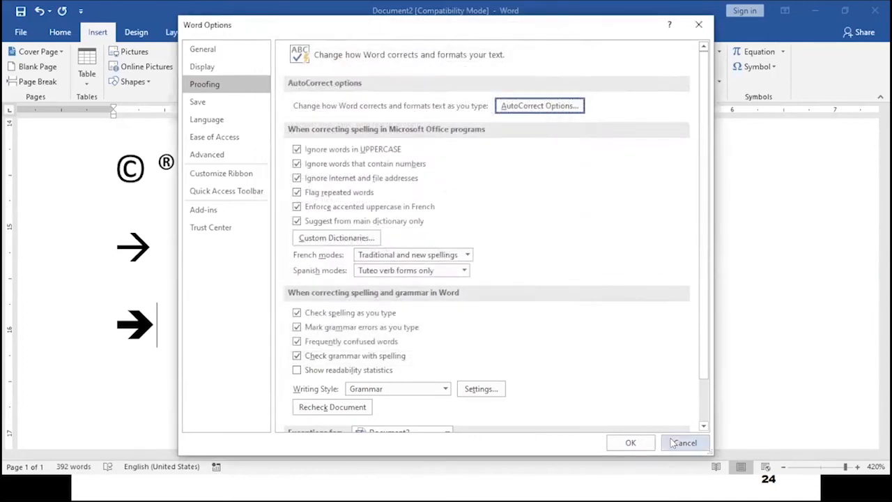
pyautogui.click(680, 442)
# Delete the © ® symbol line, undoing an accidental ½ conversion along the way.
pyautogui.scroll(-3, 301, 324)
pyautogui.scroll(5, 301, 325)
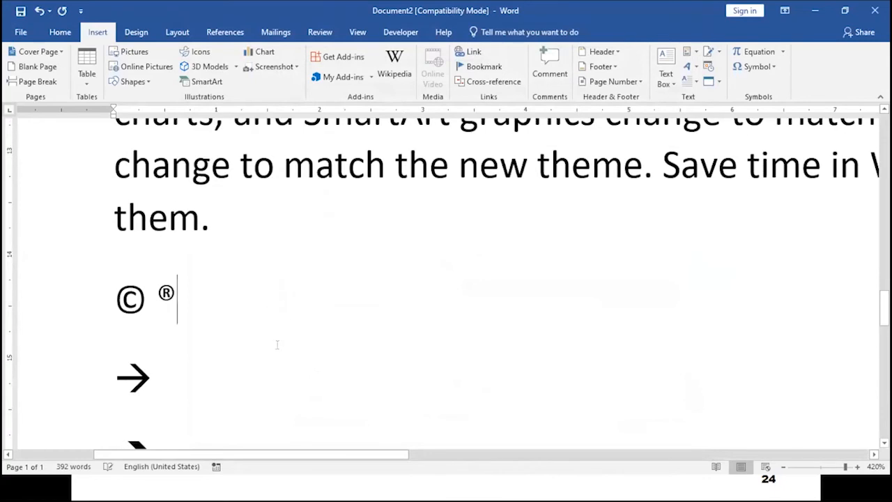
pyautogui.scroll(-3, 279, 343)
pyautogui.scroll(3, 307, 340)
pyautogui.write('1')
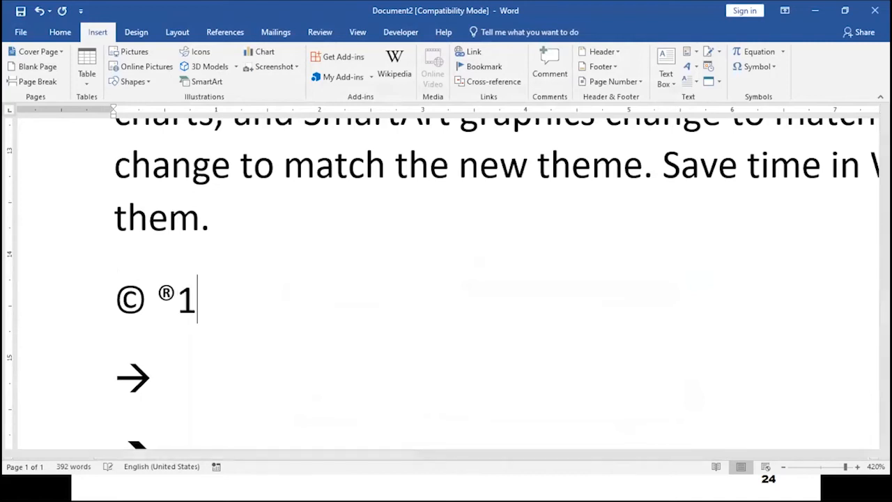
pyautogui.write('/2')
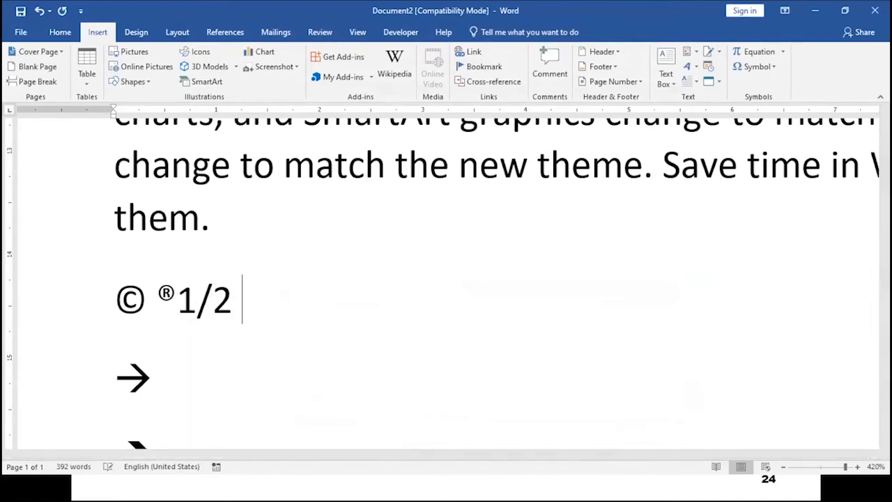
pyautogui.press('BackSpace')
pyautogui.press('BackSpace')
pyautogui.press('BackSpace')
pyautogui.press('BackSpace')
pyautogui.press('BackSpace')
pyautogui.press('BackSpace')
pyautogui.press('BackSpace')
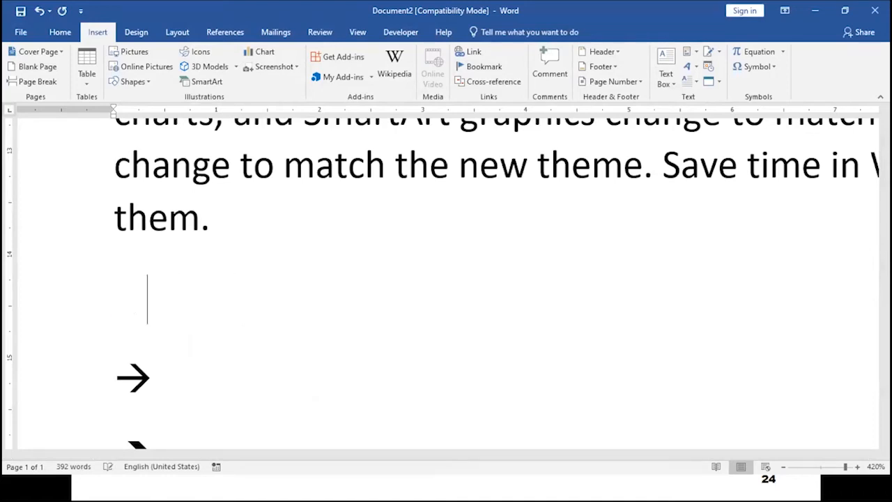
pyautogui.write('1/2')
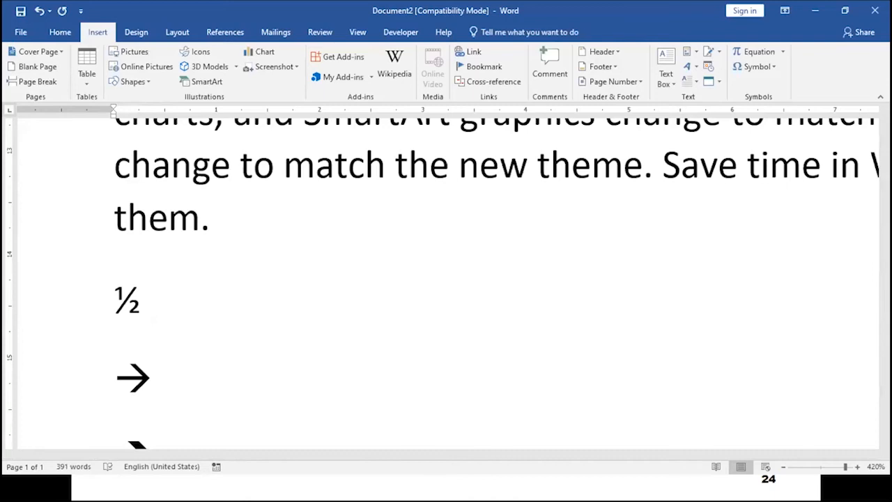
pyautogui.hotkey('ctrl', 'z')
pyautogui.press('BackSpace')
pyautogui.press('BackSpace')
pyautogui.press('BackSpace')
pyautogui.press('BackSpace')
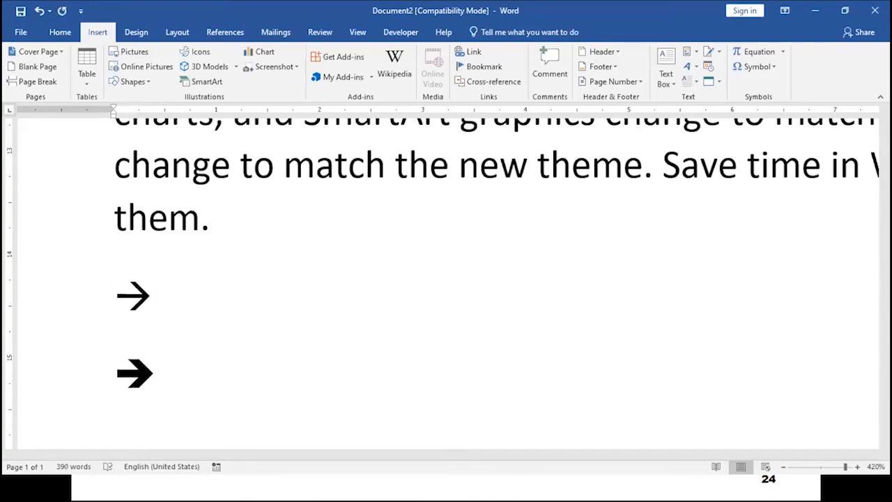
# Add a new line after 'them.' with the ½ and ¼ fractions and open the File Info page.
pyautogui.press('Return')
pyautogui.write('1/2')
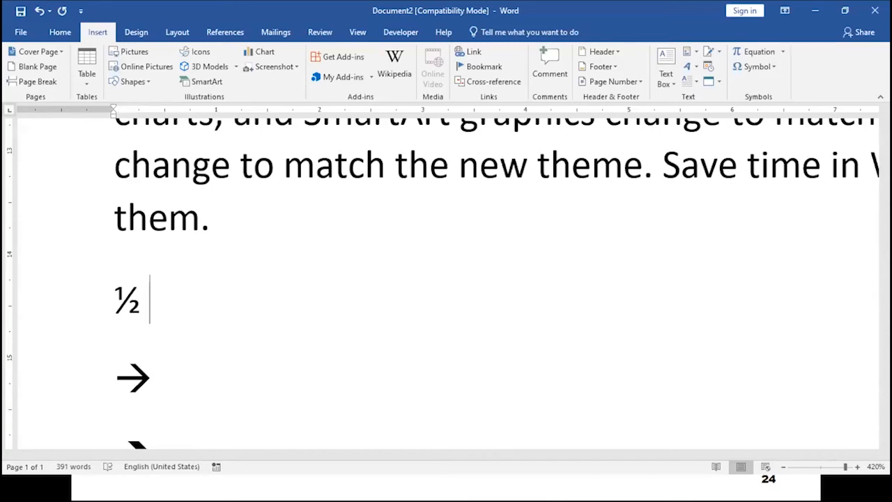
pyautogui.write('1/4')
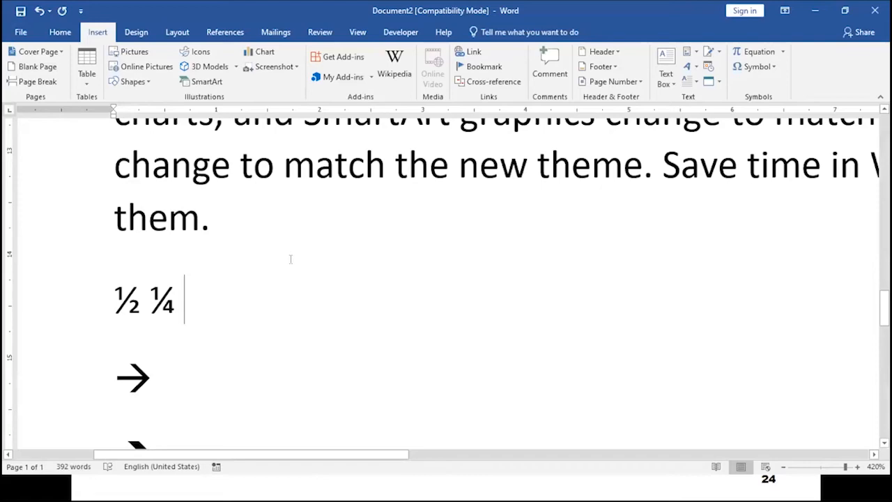
pyautogui.click(19, 32)
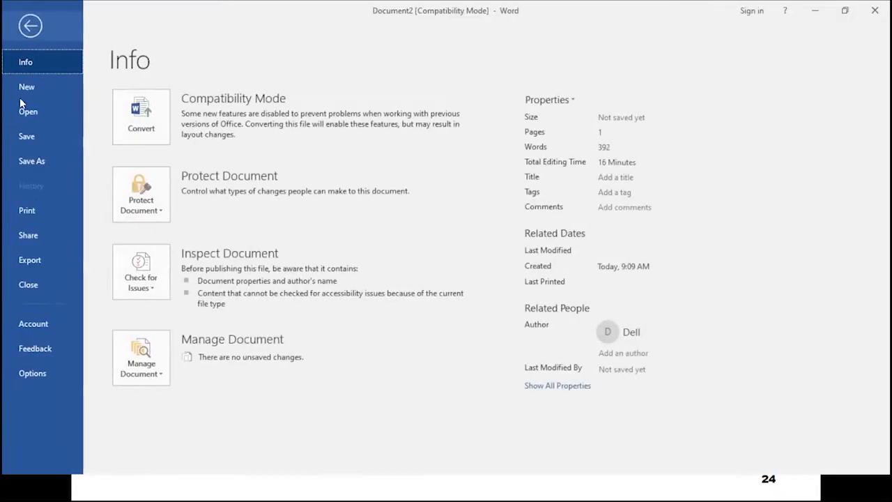
# From Options > Proofing, view the AutoCorrect tab's replacement list, then cancel AutoCorrect and Word Options.
pyautogui.click(32, 372)
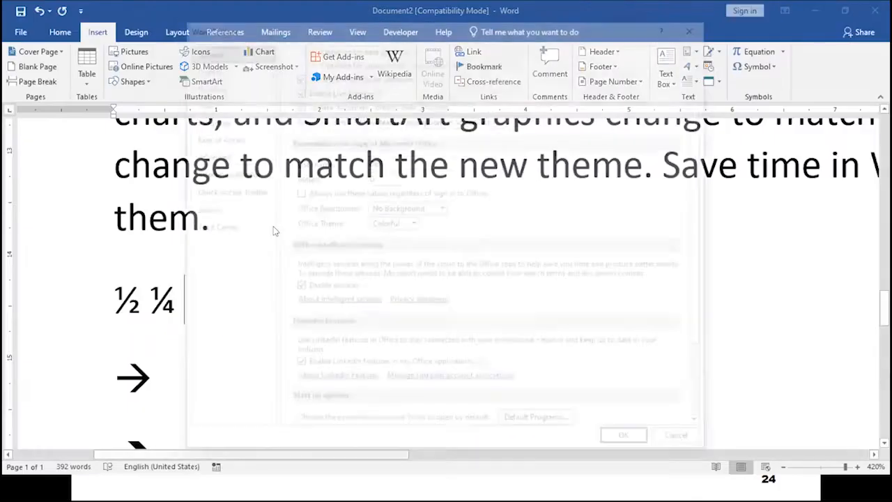
pyautogui.click(217, 87)
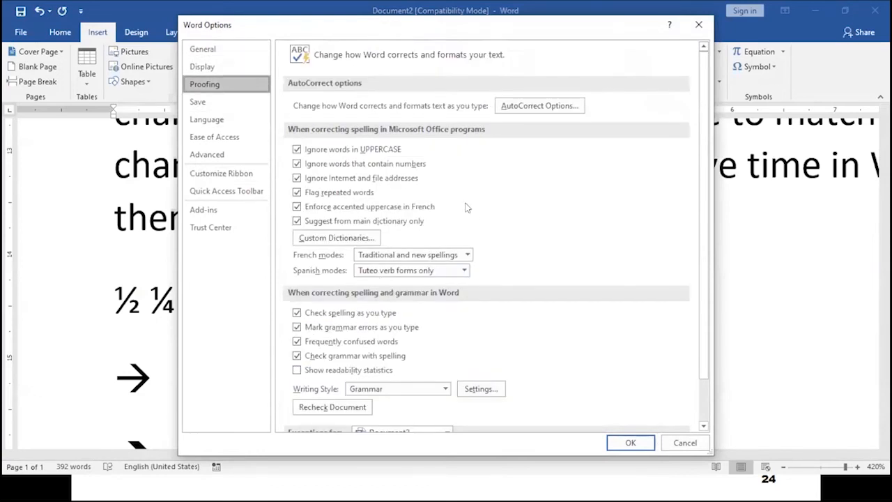
pyautogui.scroll(-2, 466, 206)
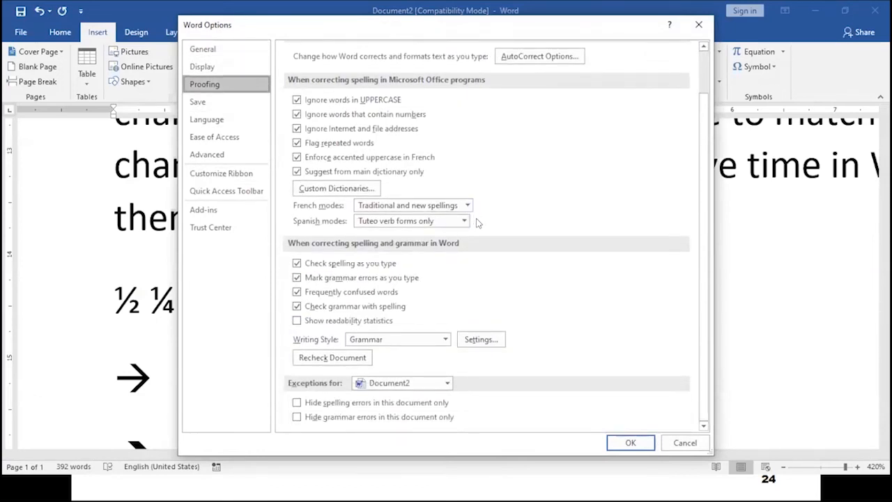
pyautogui.scroll(2, 481, 227)
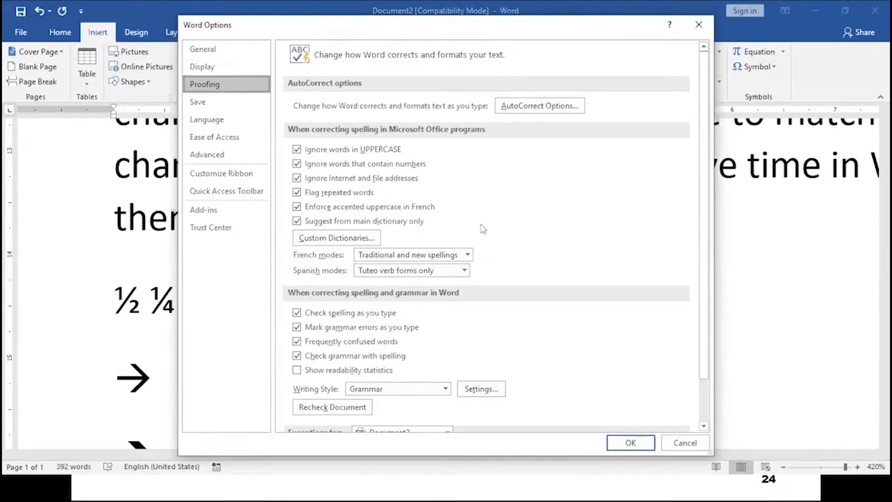
pyautogui.click(547, 107)
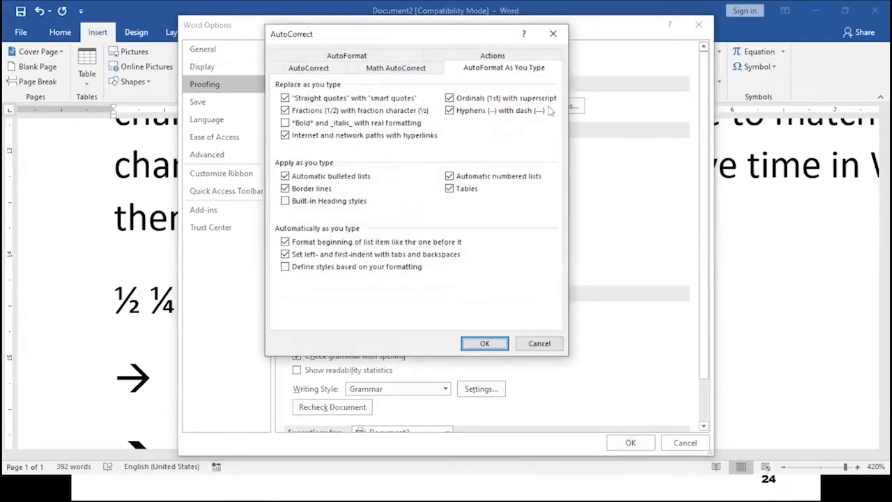
pyautogui.click(311, 69)
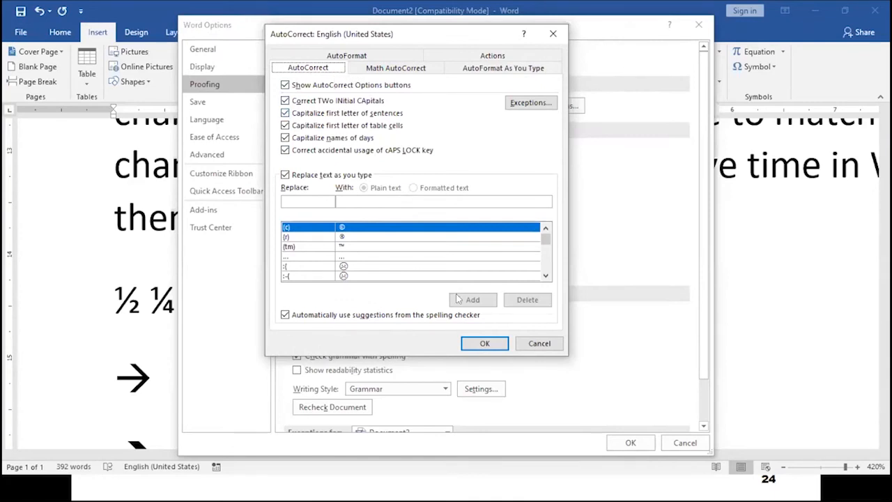
pyautogui.click(524, 345)
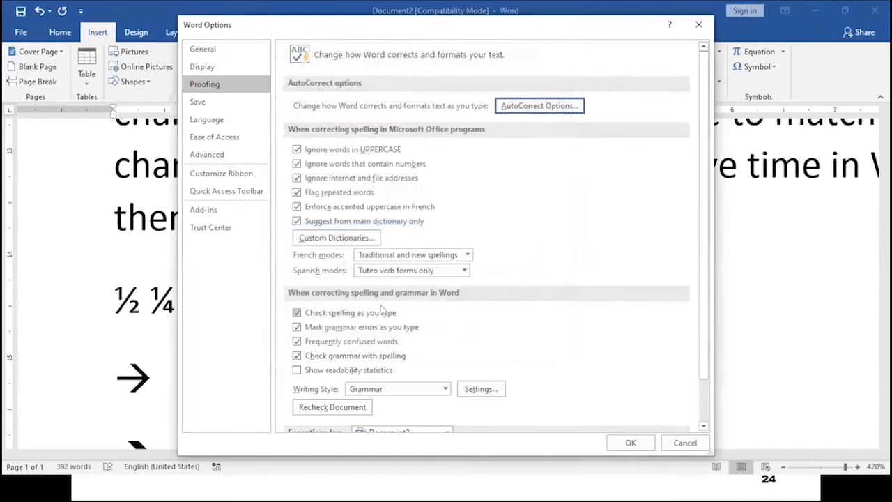
pyautogui.click(685, 443)
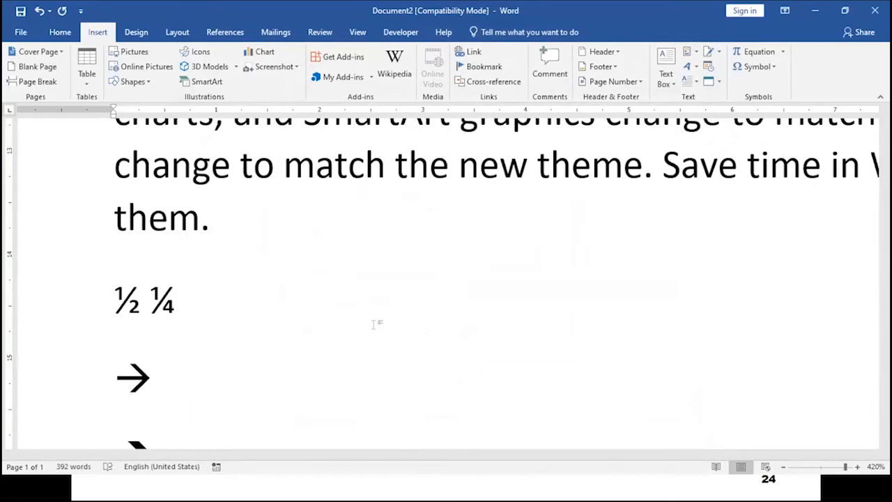
# Delete the ½ ¼ fractions line and both arrow symbols, then return to the slide show.
pyautogui.press('BackSpace')
pyautogui.press('BackSpace')
pyautogui.press('BackSpace')
pyautogui.press('BackSpace')
pyautogui.press('BackSpace')
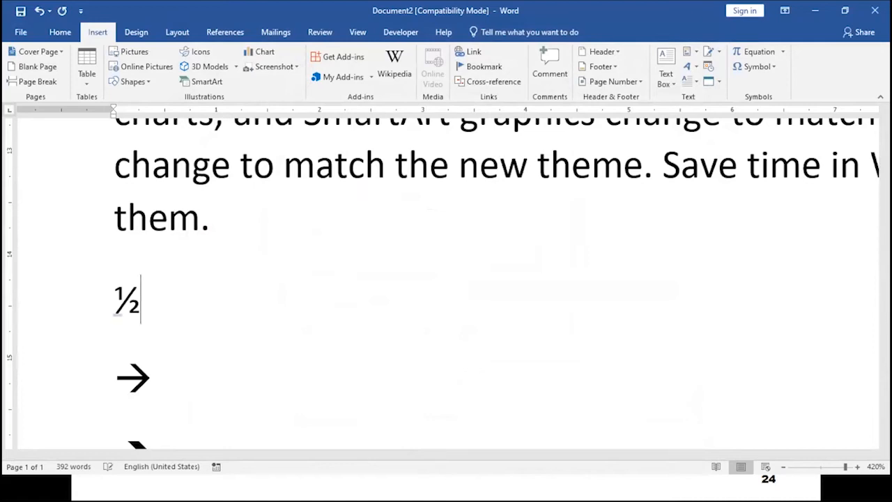
pyautogui.press('Down')
pyautogui.press('Home')
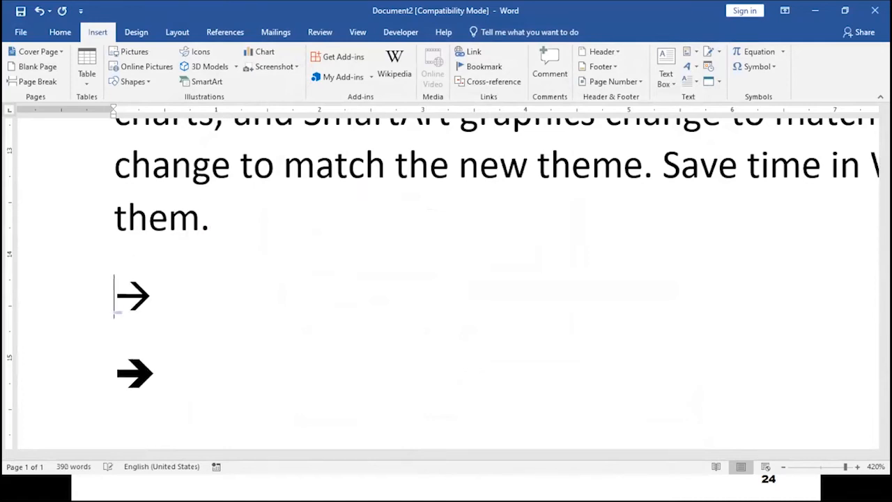
pyautogui.press('Delete')
pyautogui.press('Delete')
pyautogui.press('Delete')
pyautogui.press('BackSpace')
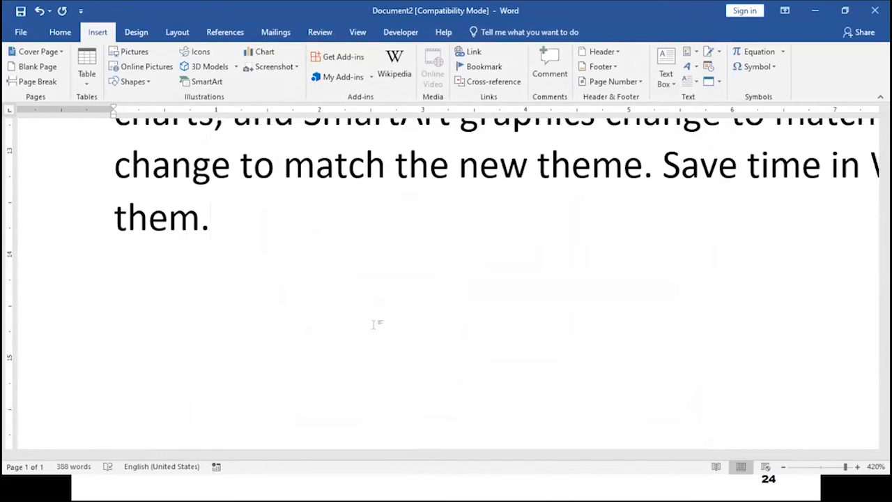
pyautogui.hotkey('alt', 'Tab')
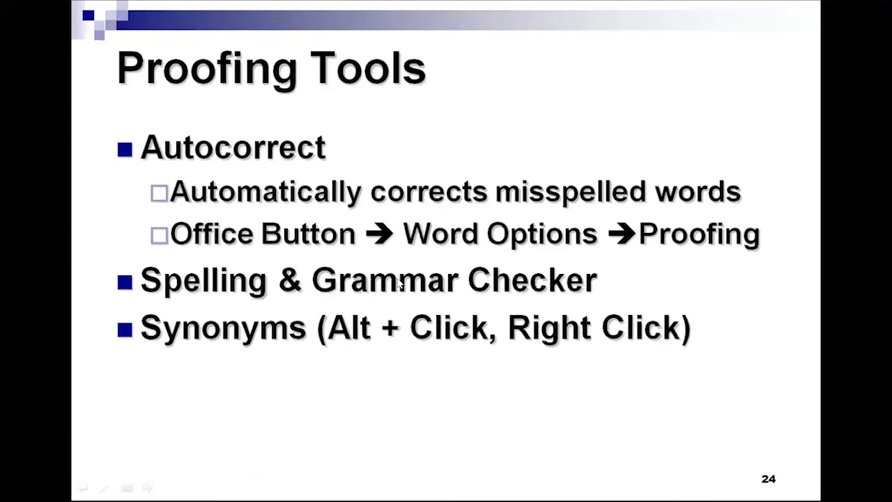
# Return to Word Document2, go back to the top of the document and show the Review tab.
pyautogui.hotkey('alt', 'Tab')
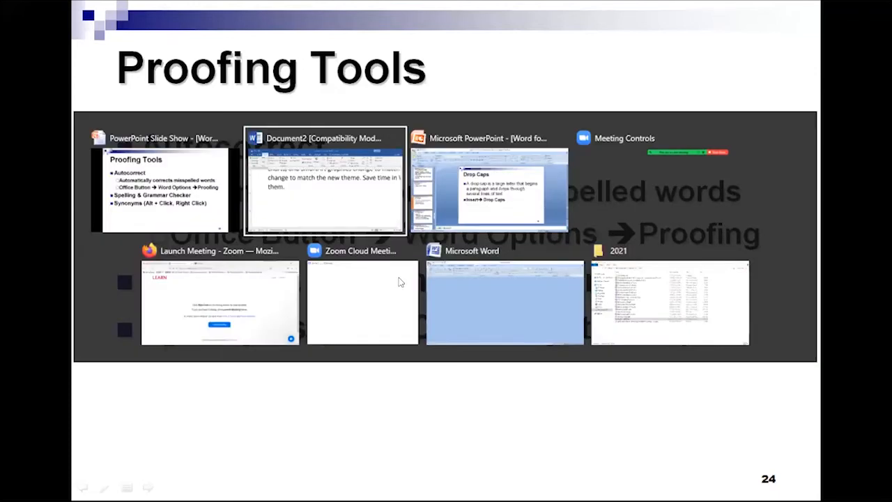
pyautogui.scroll(-10, 417, 271)
pyautogui.scroll(-20, 417, 272)
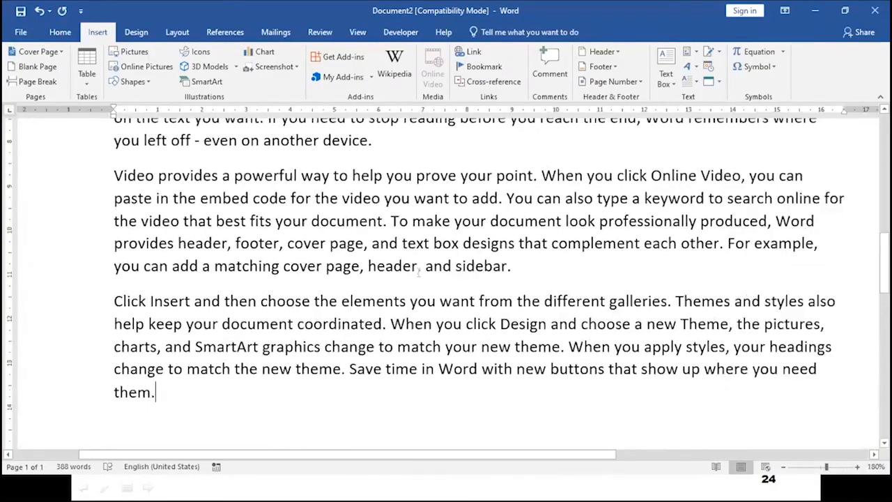
pyautogui.scroll(-7, 400, 286)
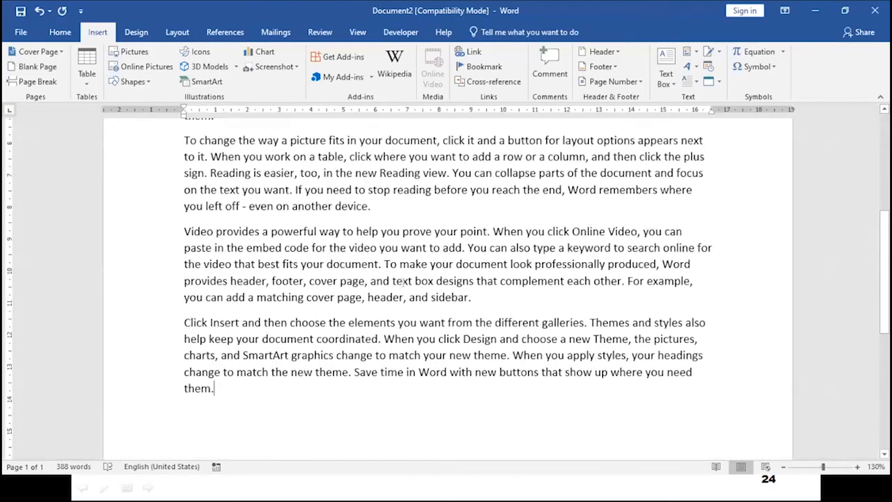
pyautogui.scroll(6, 400, 287)
pyautogui.scroll(-2, 400, 284)
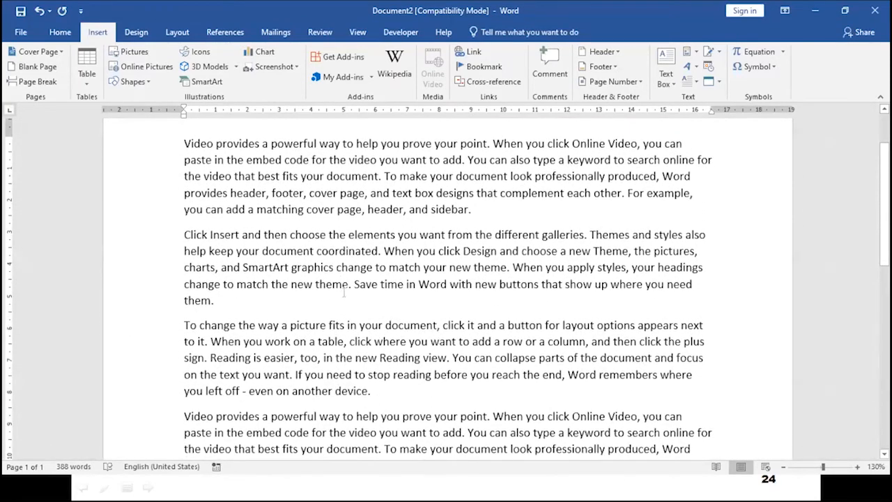
pyautogui.scroll(2, 355, 294)
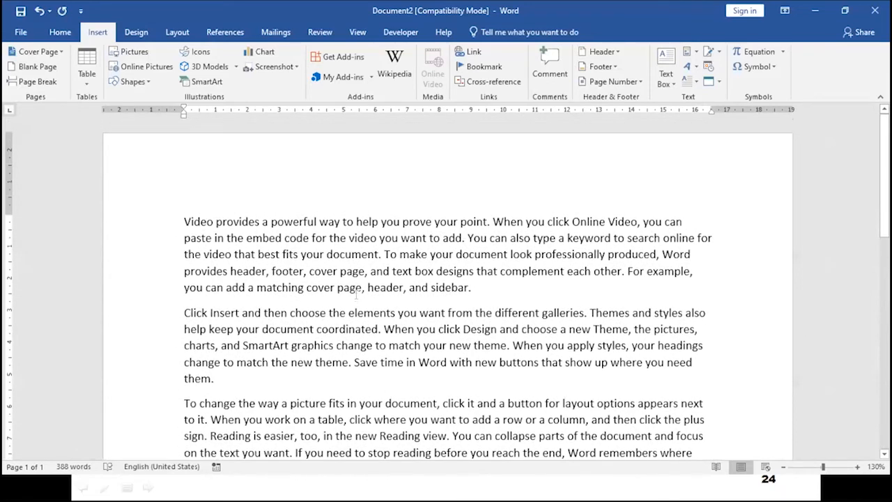
pyautogui.scroll(-6, 356, 294)
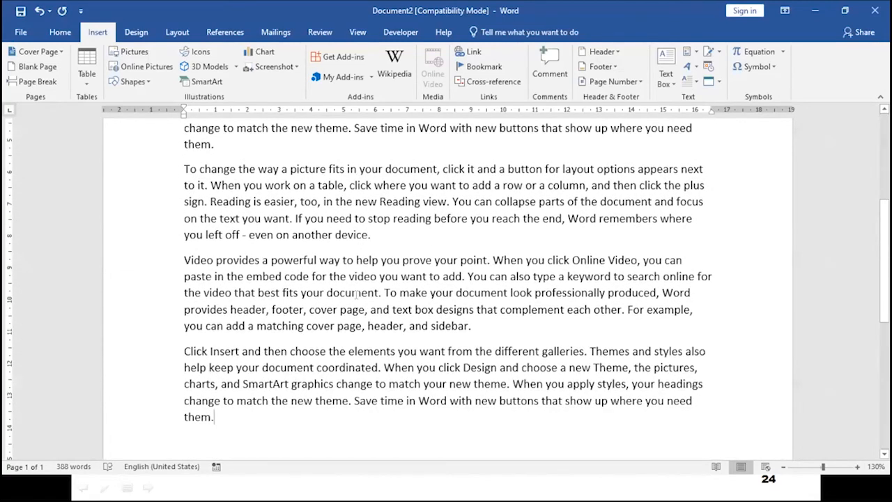
pyautogui.hotkey('ctrl', 'v')
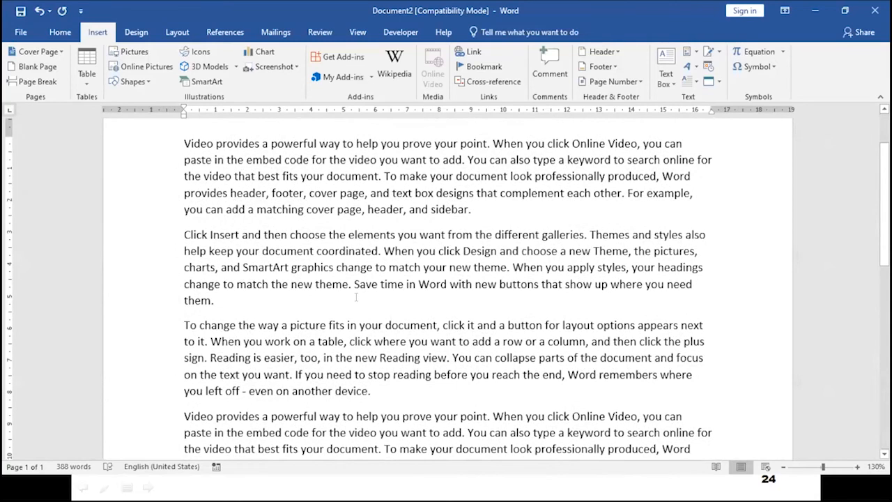
pyautogui.scroll(1, 357, 297)
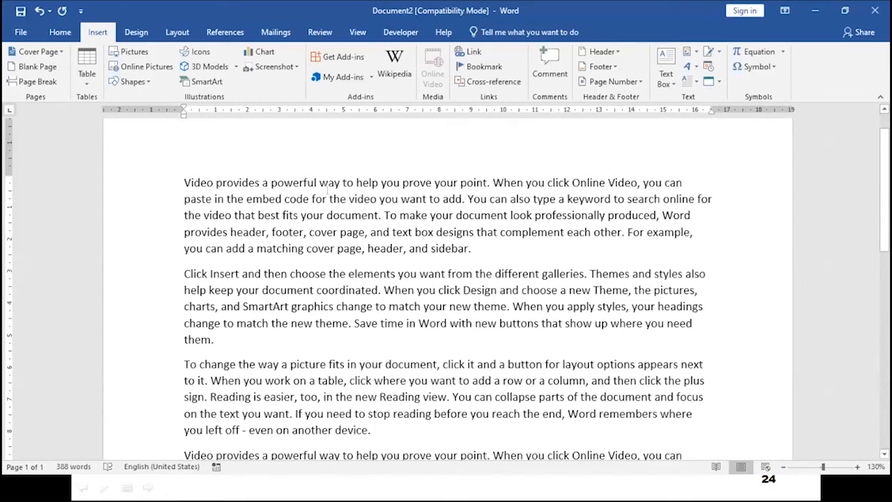
pyautogui.click(320, 31)
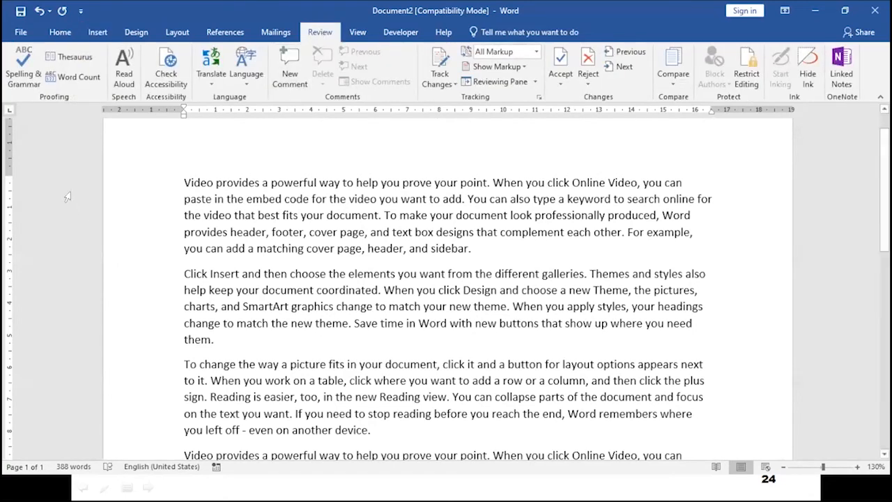
# Run Spelling & Grammar on the whole document and dismiss the no-errors completion message.
pyautogui.click(21, 72)
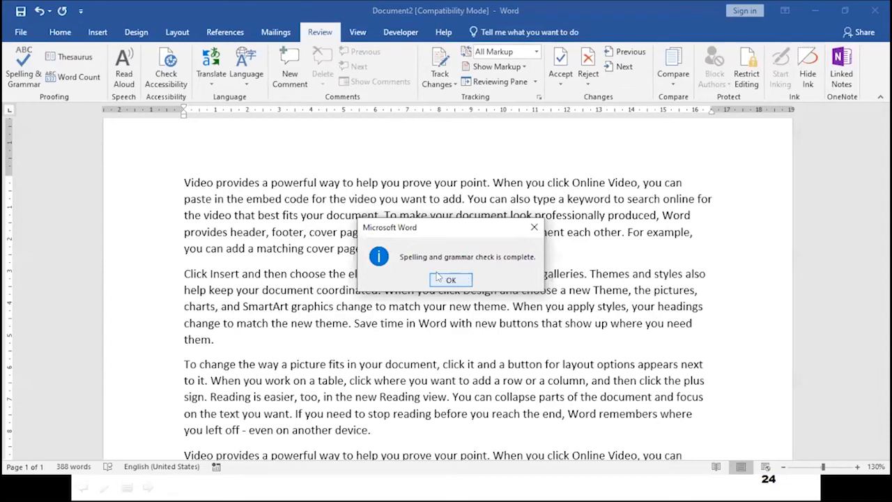
pyautogui.click(442, 279)
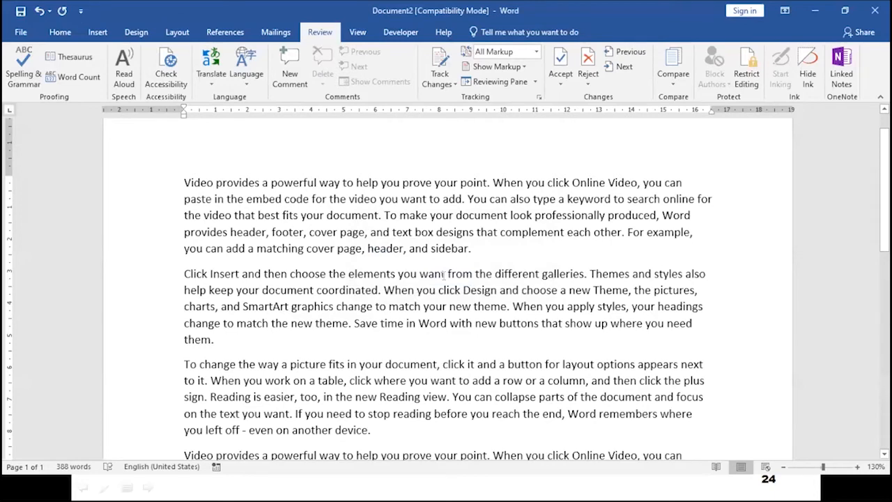
pyautogui.keyDown('ctrl'); pyautogui.scroll(3, 426, 287); pyautogui.keyUp('ctrl')
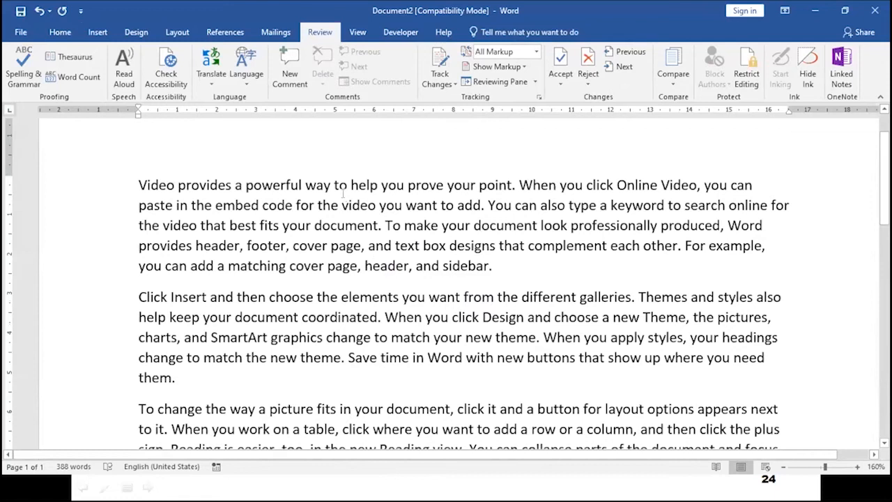
# Change 'a powerful' to 'an powerful' in the opening sentence.
pyautogui.click(241, 184)
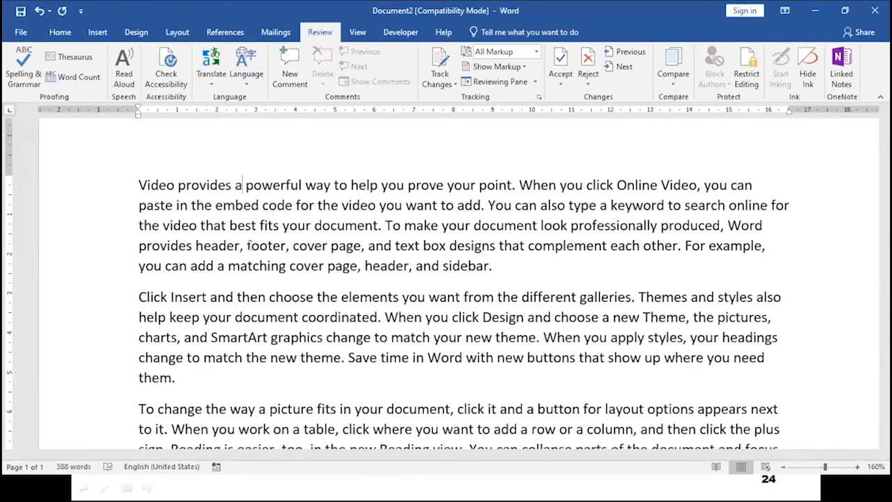
pyautogui.write('n')
pyautogui.click(288, 279)
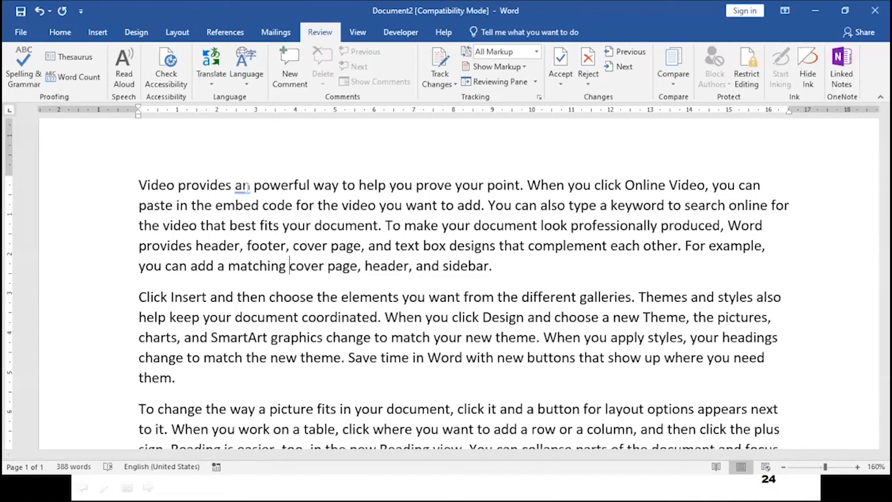
# Misspell 'point' as 'poiint', then switch to the empty Word window.
pyautogui.click(506, 193)
pyautogui.write('i')
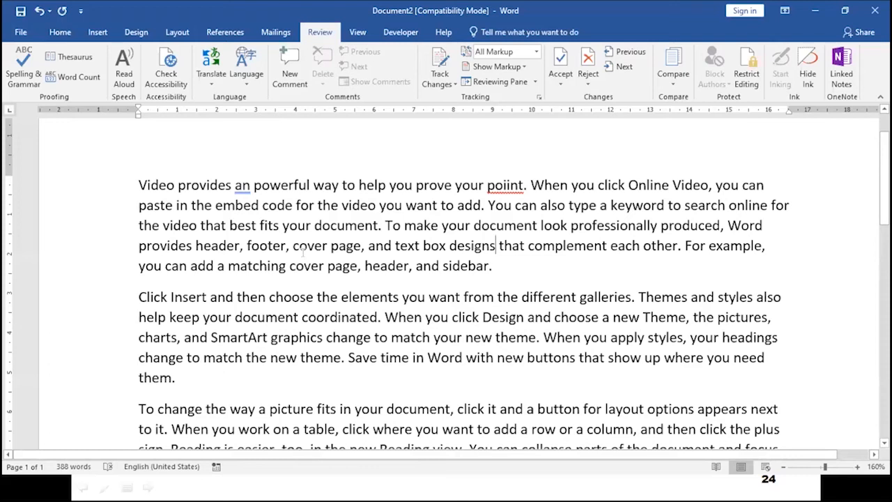
pyautogui.hotkey('alt', 'Tab')
pyautogui.hotkey('alt', 'Tab')
pyautogui.hotkey('alt', 'Tab')
pyautogui.hotkey('alt', 'Tab')
pyautogui.hotkey('alt', 'Tab')
pyautogui.hotkey('alt', 'Tab')
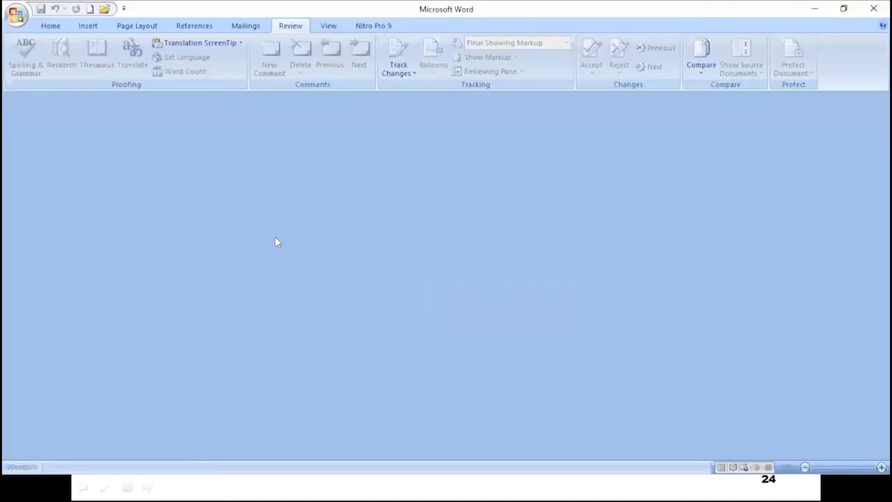
# Create a new document and generate five sample paragraphs with =rand(5,5).
pyautogui.hotkey('ctrl', 'n')
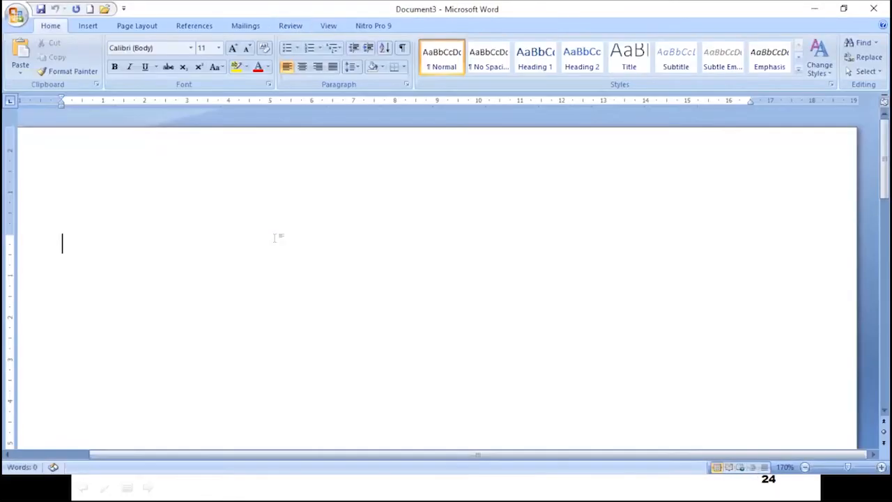
pyautogui.write('=rand')
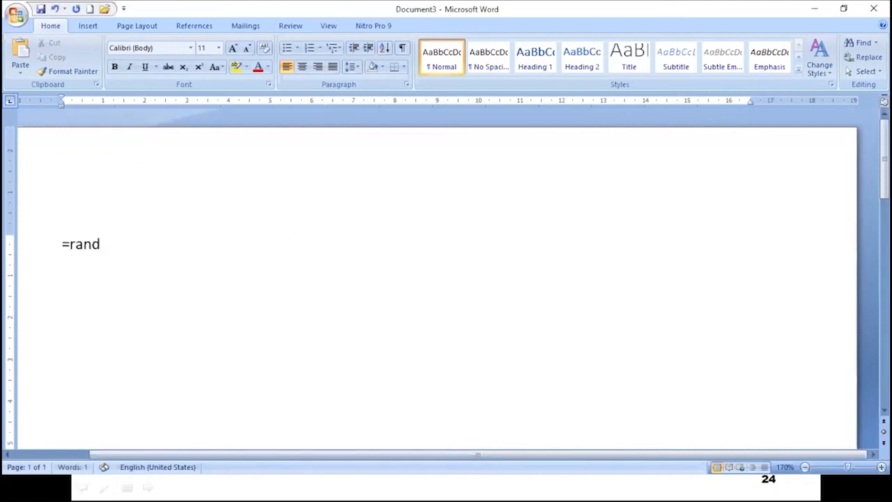
pyautogui.write('(5,5)')
pyautogui.press('Return')
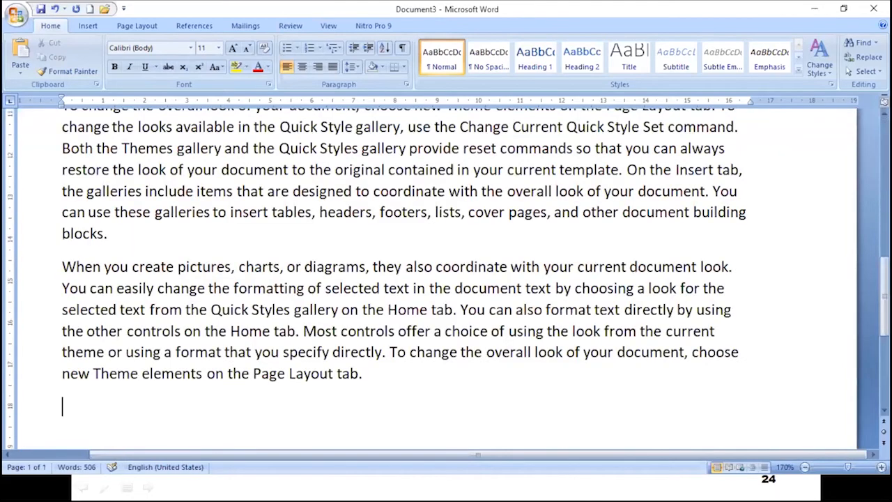
pyautogui.scroll(5, 344, 220)
pyautogui.scroll(3, 344, 220)
pyautogui.scroll(-1, 344, 221)
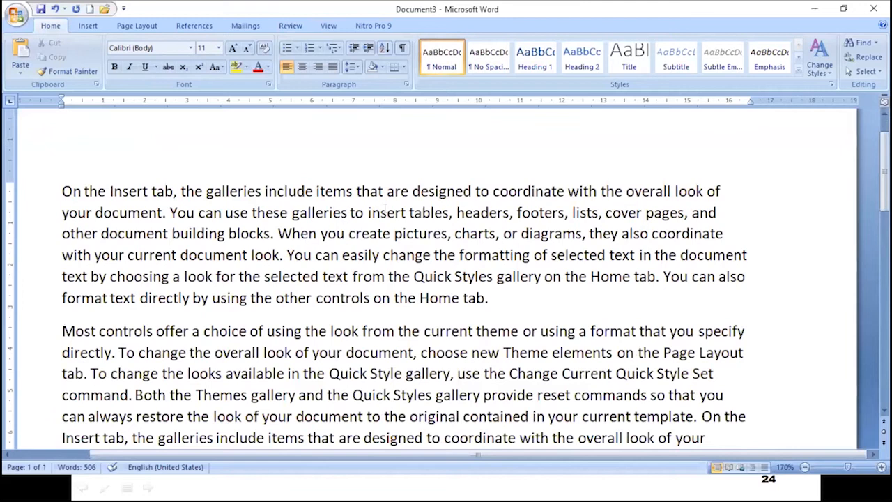
# Replace 'are' with 'is' so the sentence reads 'items that is designed'.
pyautogui.moveTo(387, 192); pyautogui.dragTo(395, 192)
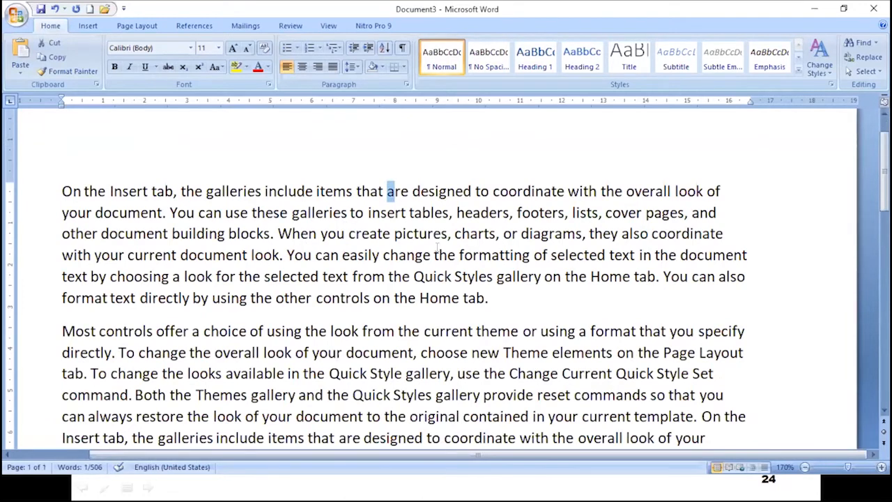
pyautogui.press('Delete')
pyautogui.press('Delete')
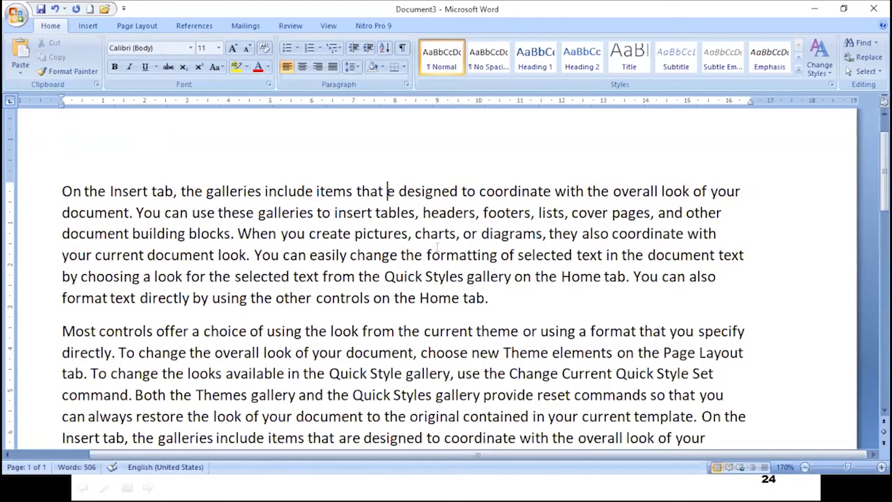
pyautogui.press('Delete')
pyautogui.write('is')
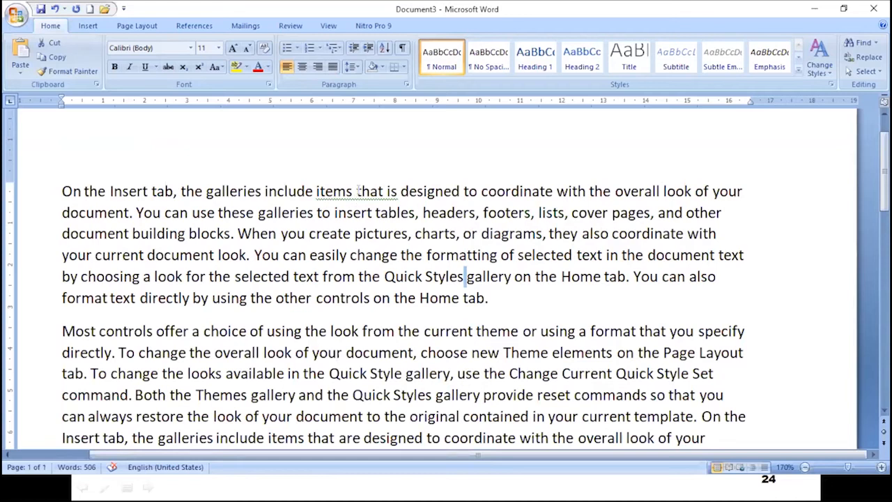
# Misspell 'overall' as 'overoll' in the same sentence.
pyautogui.click(646, 191)
pyautogui.press('BackSpace')
pyautogui.write('o')
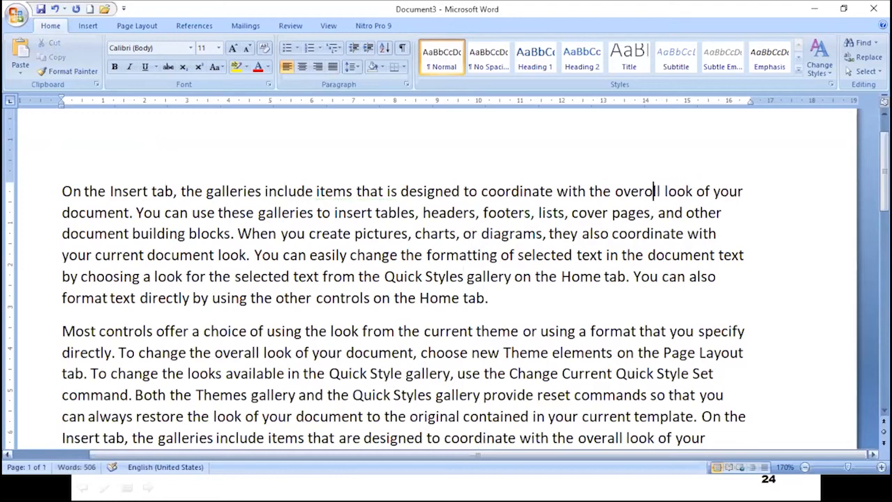
pyautogui.click(716, 276)
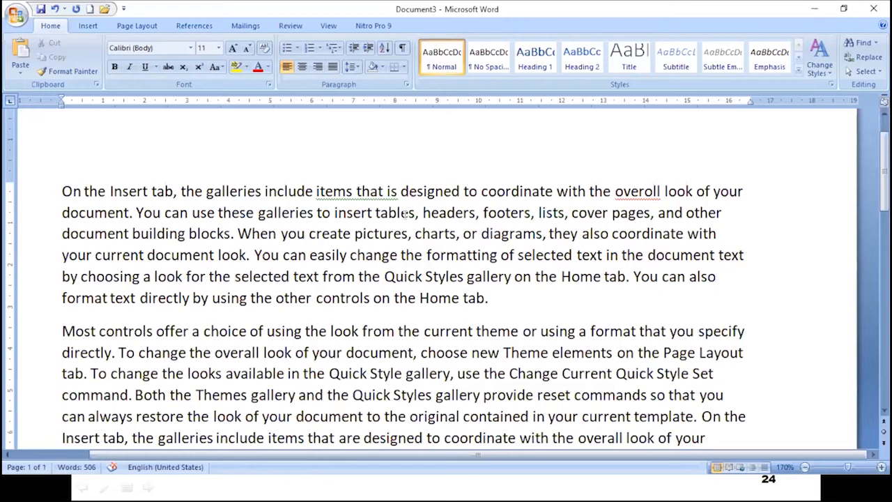
# Run Spelling & Grammar on Document3 and accept 'overall' for the misspelled 'overoll'.
pyautogui.click(282, 28)
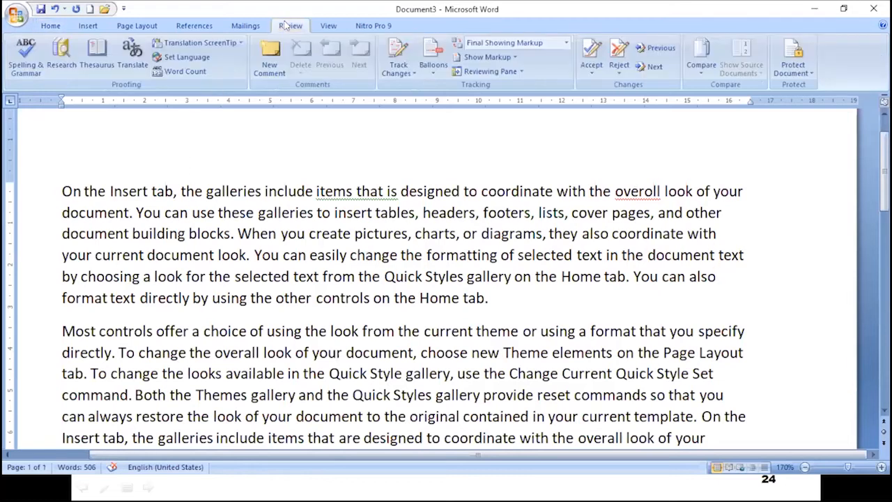
pyautogui.click(24, 68)
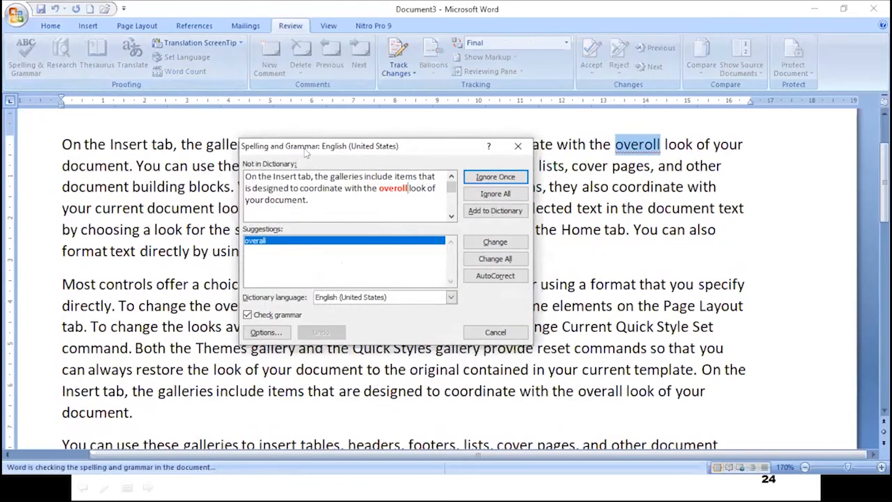
pyautogui.moveTo(305, 151); pyautogui.dragTo(418, 186)
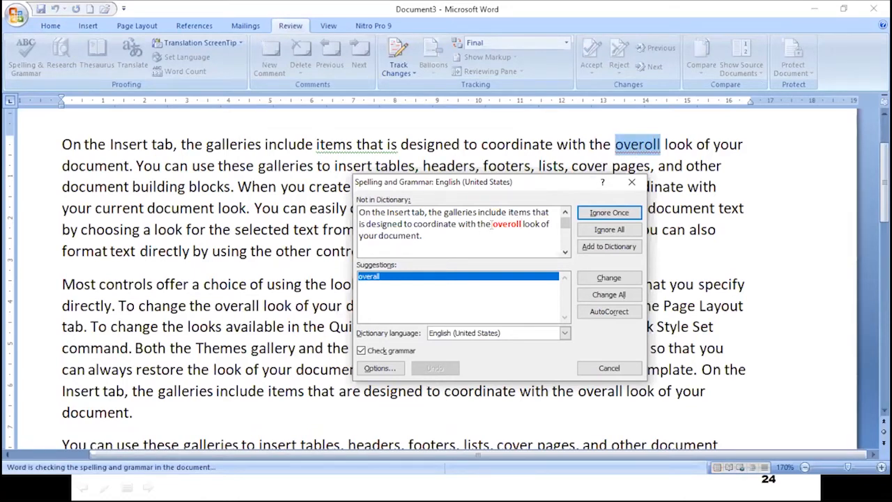
pyautogui.moveTo(491, 223); pyautogui.dragTo(521, 224)
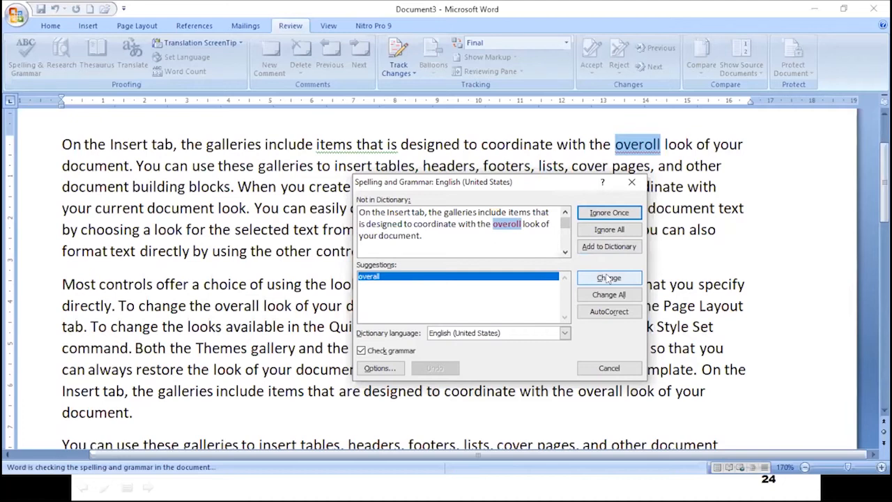
pyautogui.click(608, 279)
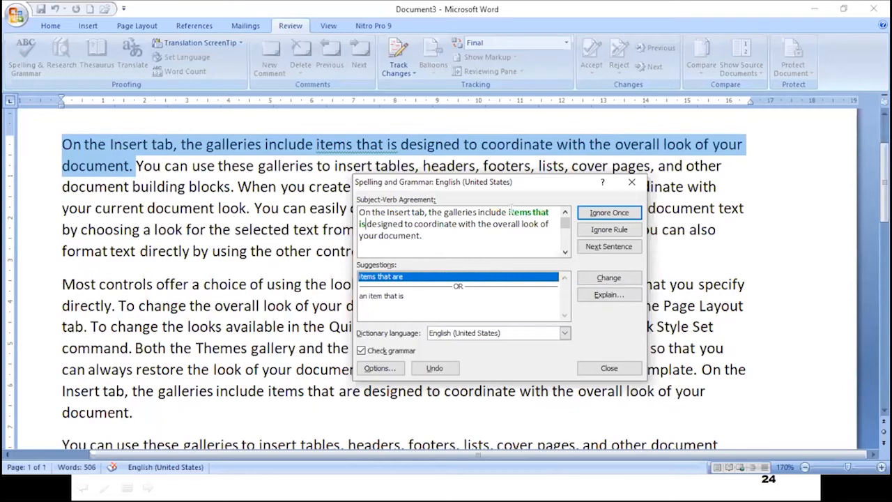
# Accept 'items that are', close Readability Statistics, then undo both corrections.
pyautogui.moveTo(508, 212); pyautogui.dragTo(549, 212)
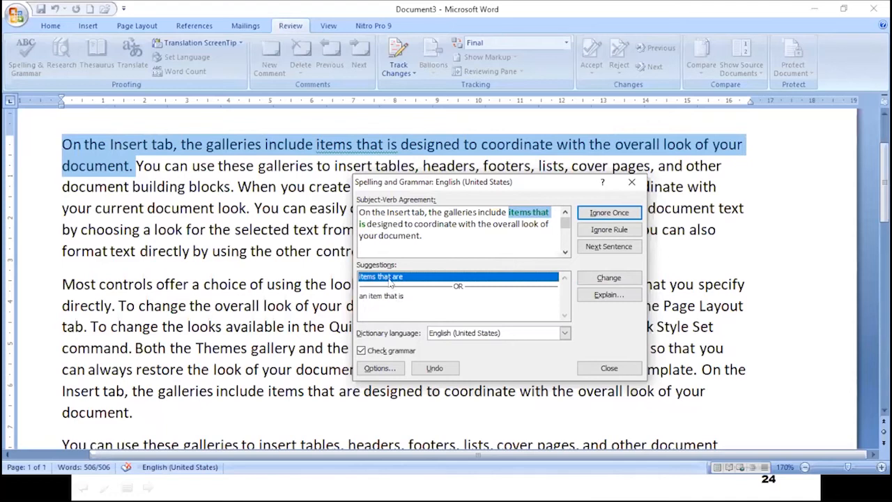
pyautogui.click(391, 277)
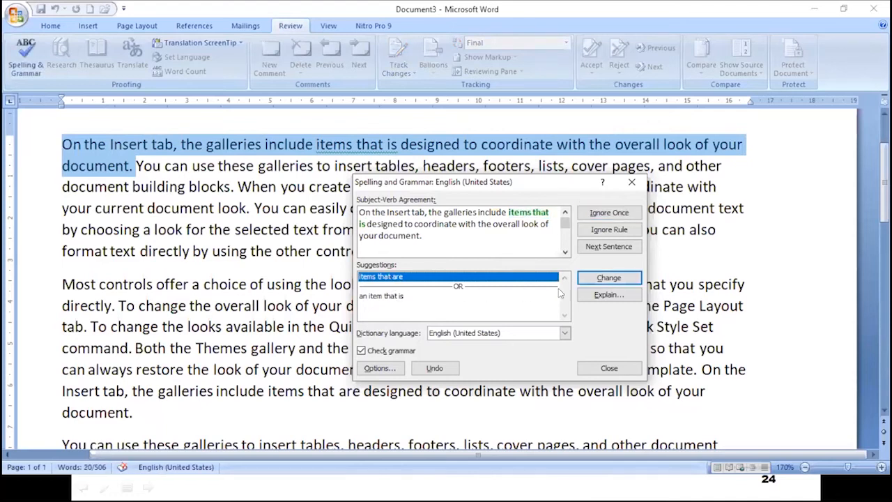
pyautogui.click(609, 278)
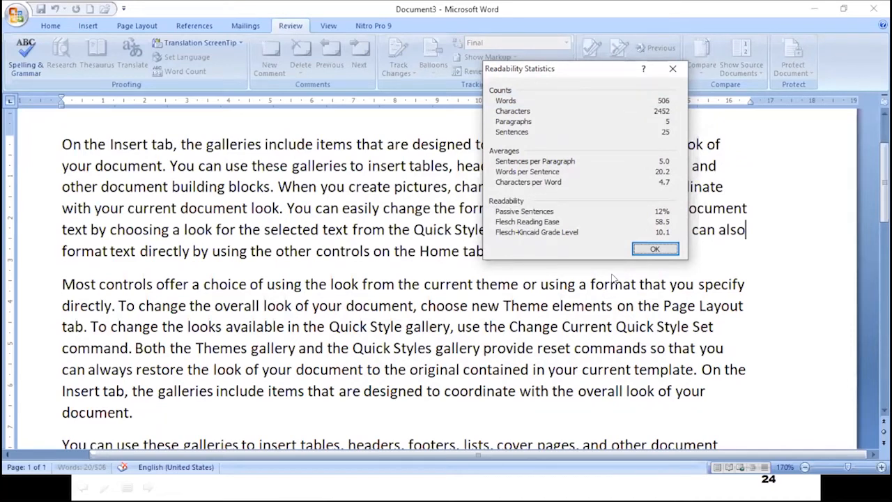
pyautogui.click(646, 251)
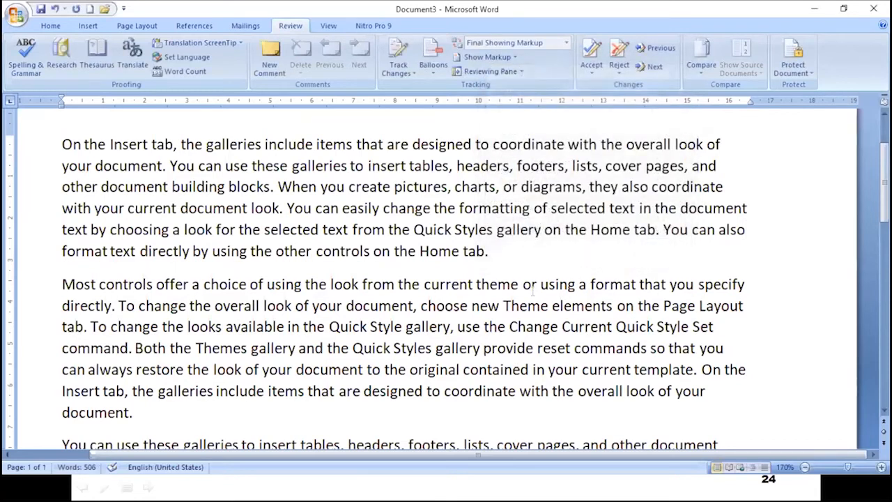
pyautogui.hotkey('ctrl', 'z')
pyautogui.hotkey('ctrl', 'z')
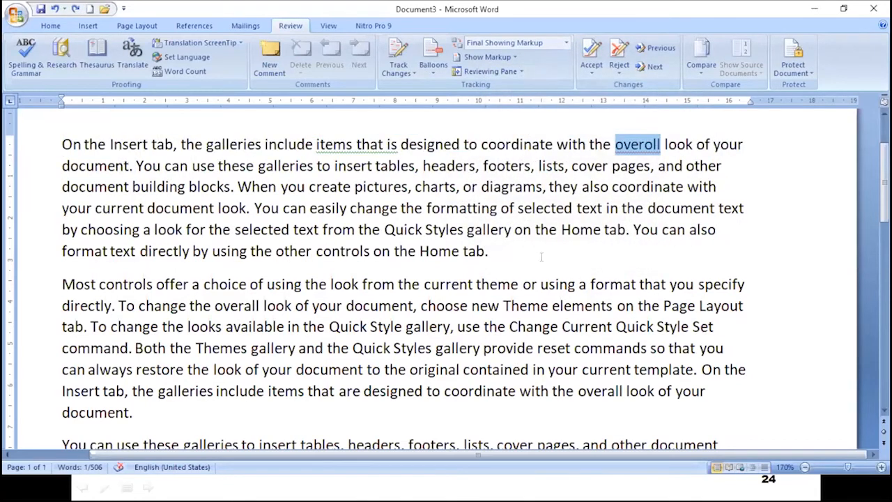
pyautogui.click(541, 256)
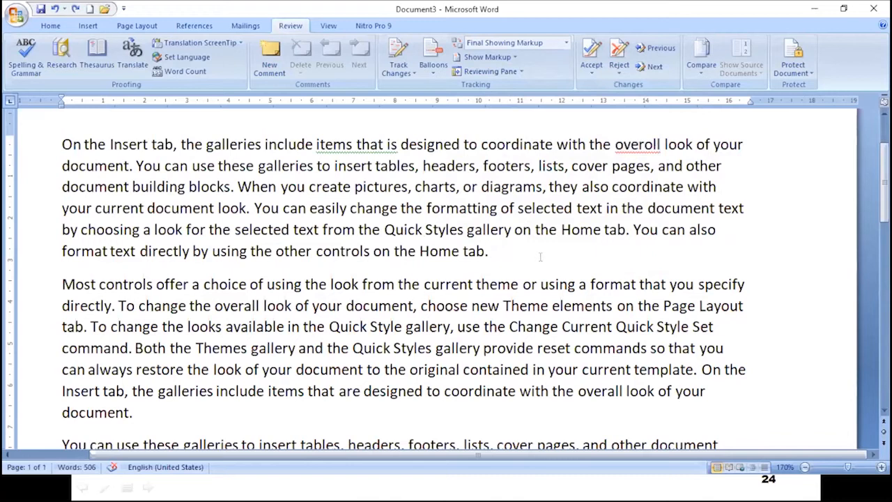
pyautogui.click(26, 63)
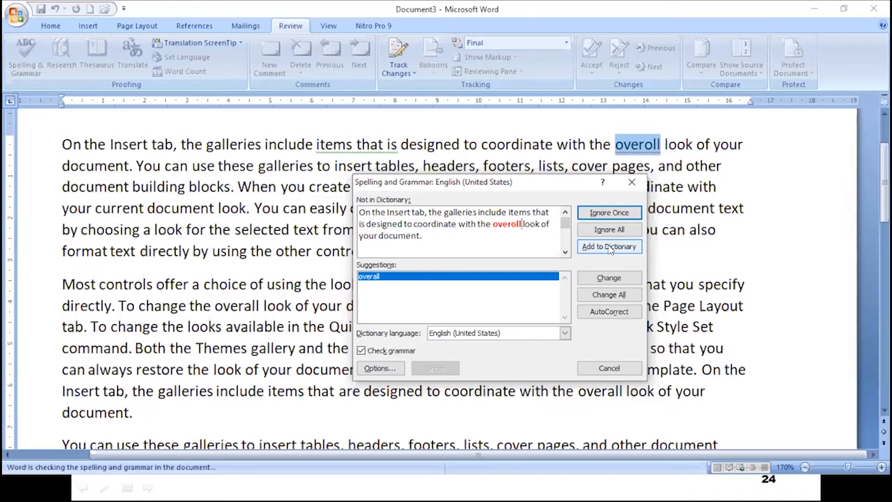
pyautogui.click(609, 368)
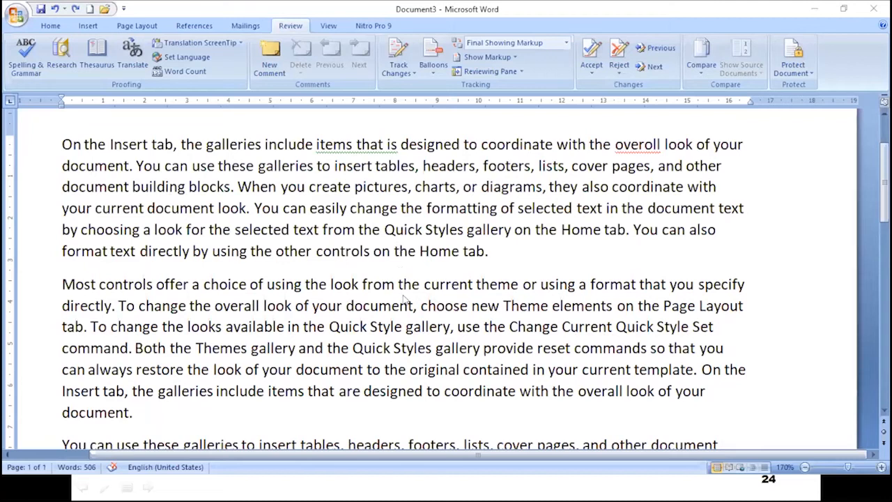
# Add the missing 's' to 'item' and start Spelling & Grammar again.
pyautogui.click(516, 253)
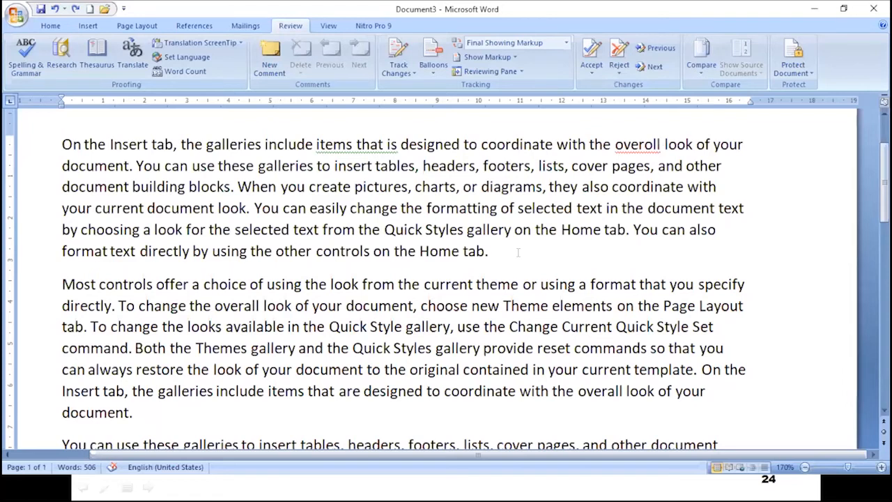
pyautogui.hotkey('alt', 'Tab')
pyautogui.click(447, 205)
pyautogui.click(481, 257)
pyautogui.click(347, 144)
pyautogui.write('s')
pyautogui.click(23, 61)
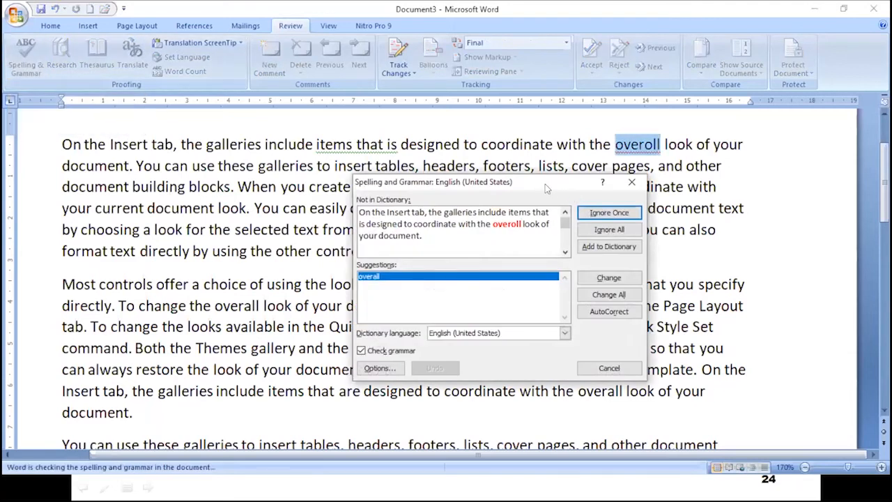
# Accept 'overall' and 'items that are' as corrections, then close the readability statistics.
pyautogui.moveTo(545, 184); pyautogui.dragTo(515, 181)
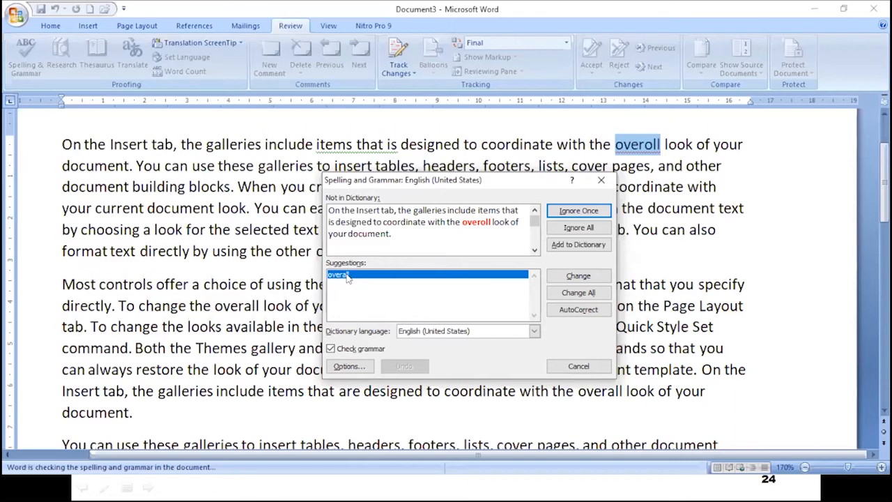
pyautogui.click(579, 277)
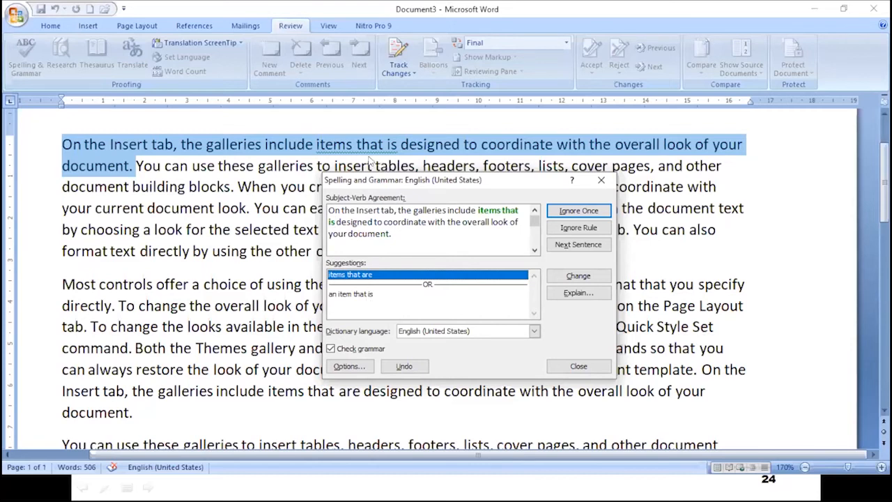
pyautogui.click(363, 276)
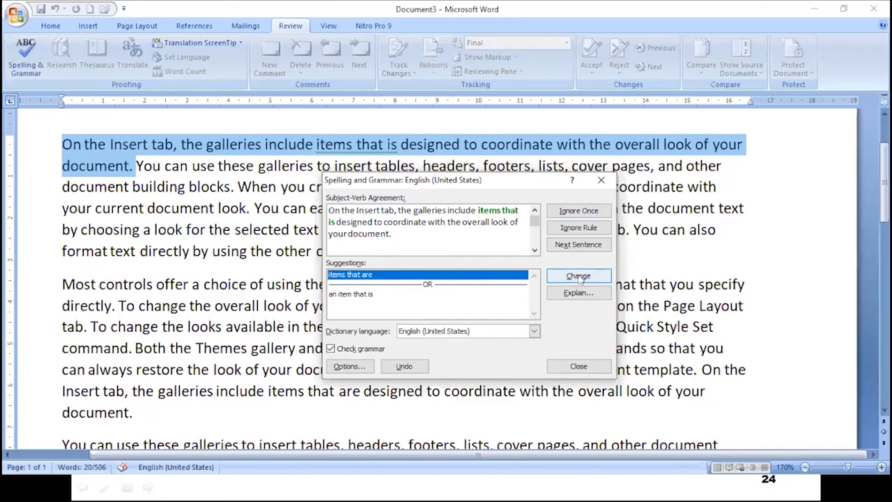
pyautogui.click(579, 276)
pyautogui.click(641, 256)
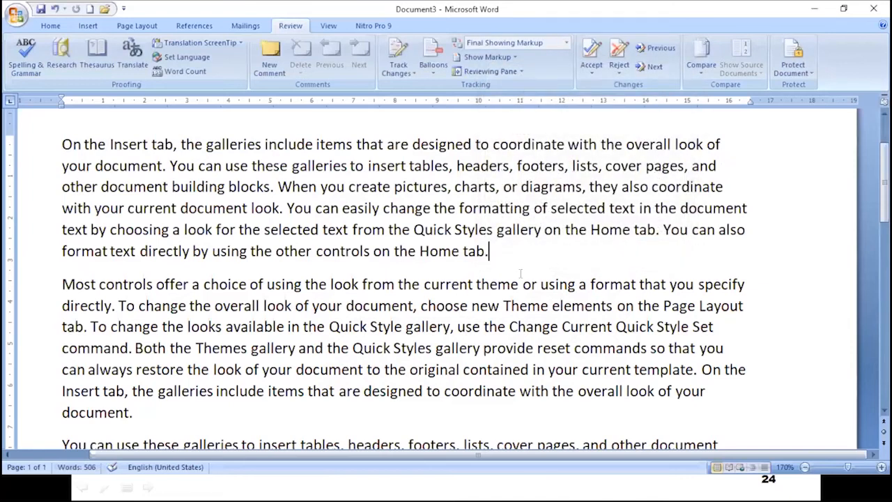
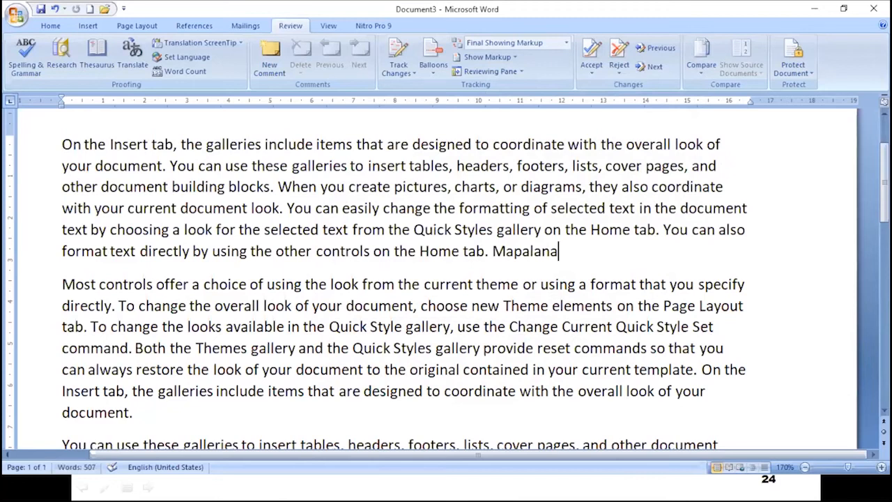
# Delete the name ending the first paragraph and type a different person's name in its place.
pyautogui.moveTo(499, 305); pyautogui.dragTo(503, 301)
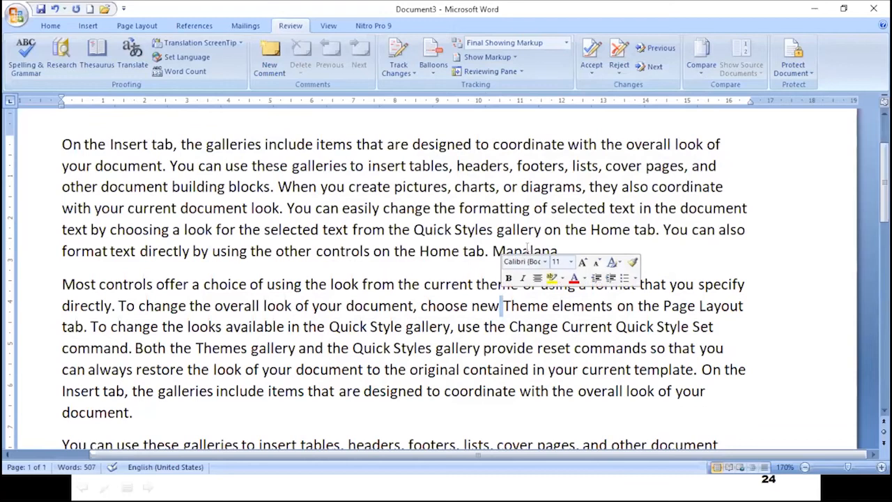
pyautogui.click(647, 245)
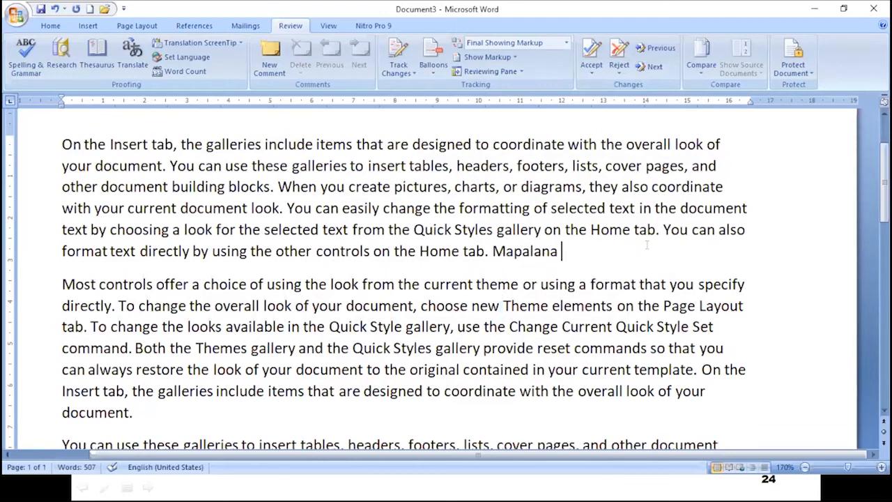
pyautogui.press('BackSpace')
pyautogui.press('BackSpace')
pyautogui.press('BackSpace')
pyautogui.press('BackSpace')
pyautogui.press('BackSpace')
pyautogui.press('BackSpace')
pyautogui.press('BackSpace')
pyautogui.press('BackSpace')
pyautogui.press('BackSpace')
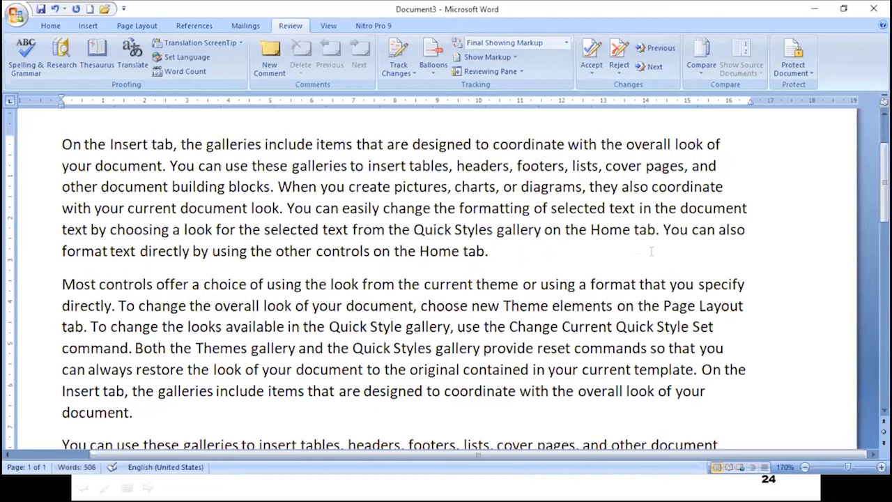
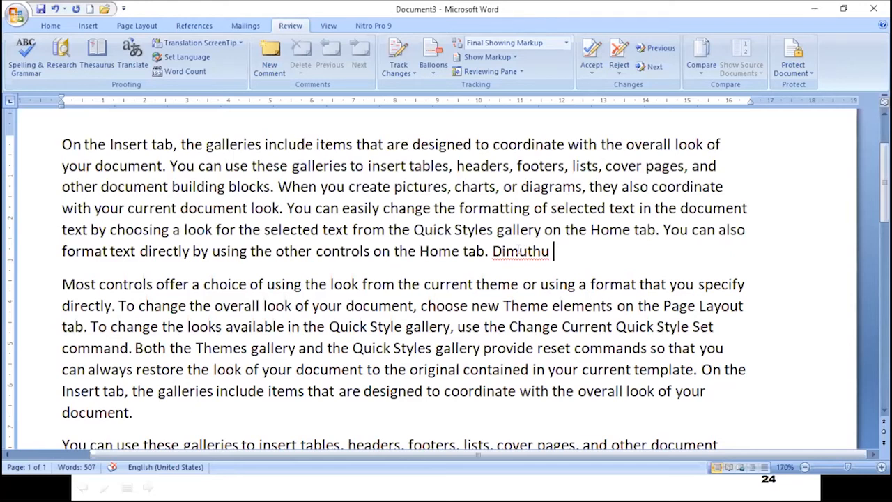
# Run Spelling & Grammar, add the flagged name to the dictionary, and dismiss Readability Statistics.
pyautogui.click(21, 63)
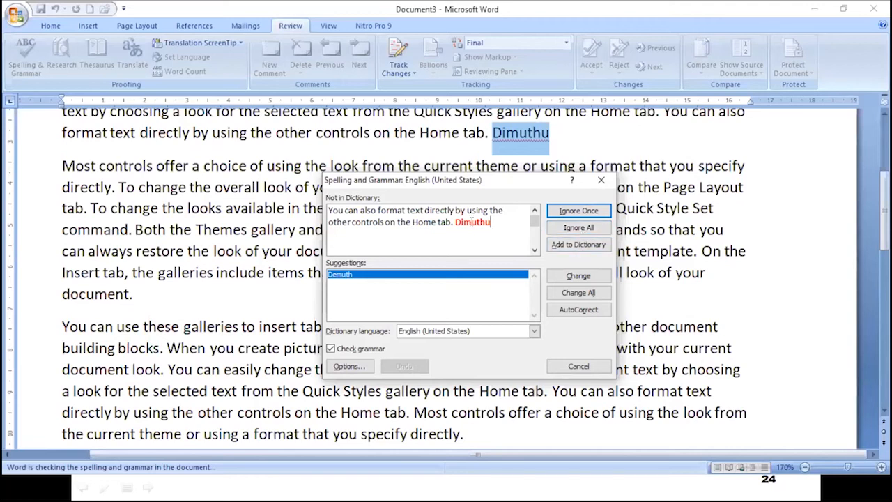
pyautogui.click(578, 247)
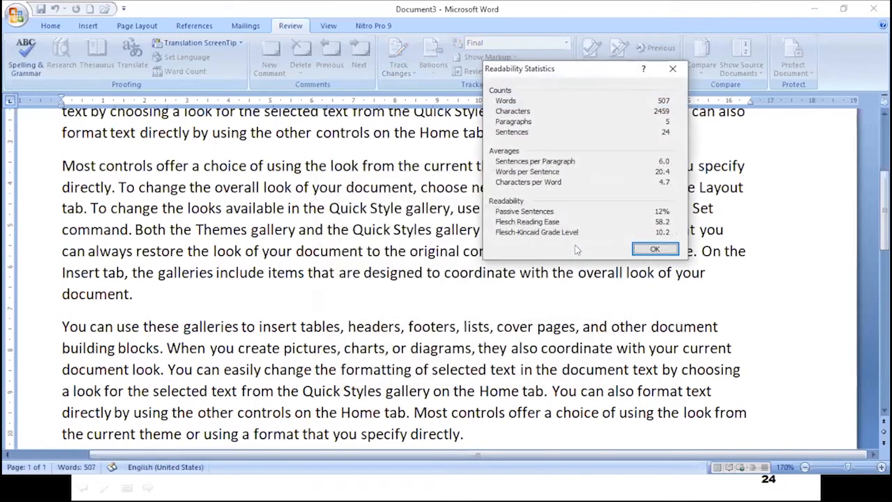
pyautogui.click(654, 249)
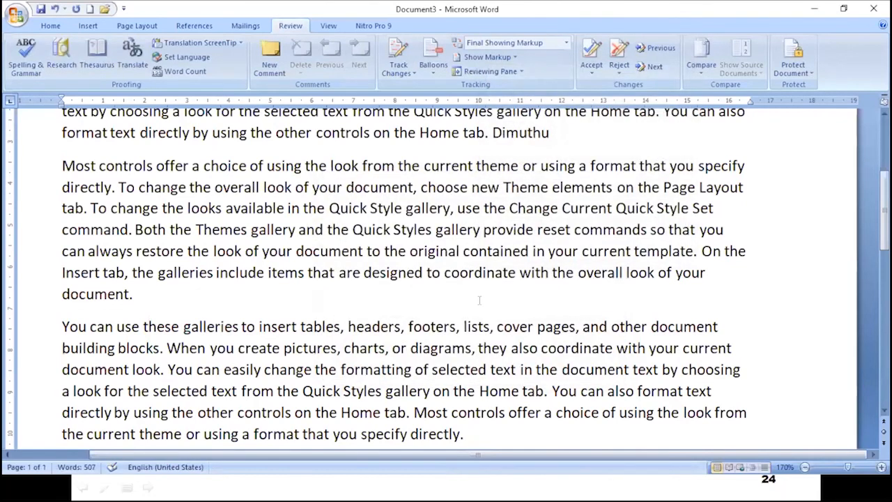
pyautogui.scroll(2, 548, 217)
# Edit the name ending the first paragraph, then add it to the dictionary from its spelling suggestions.
pyautogui.click(518, 237)
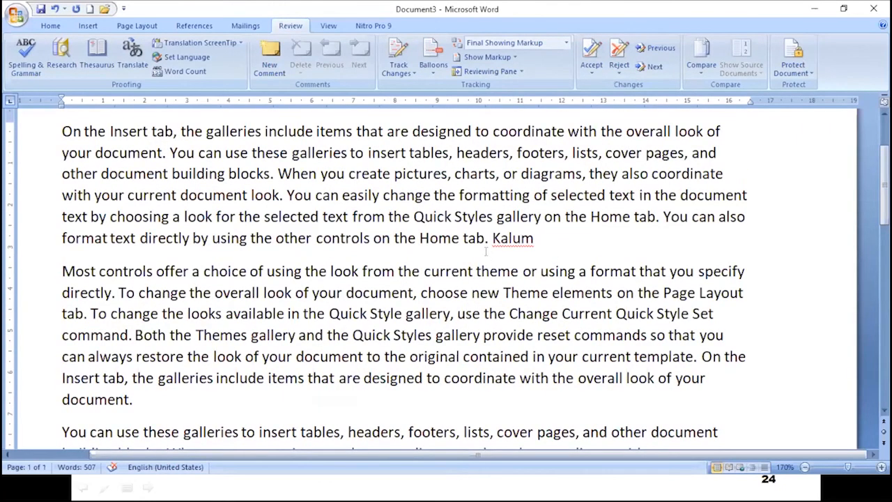
pyautogui.click(528, 293)
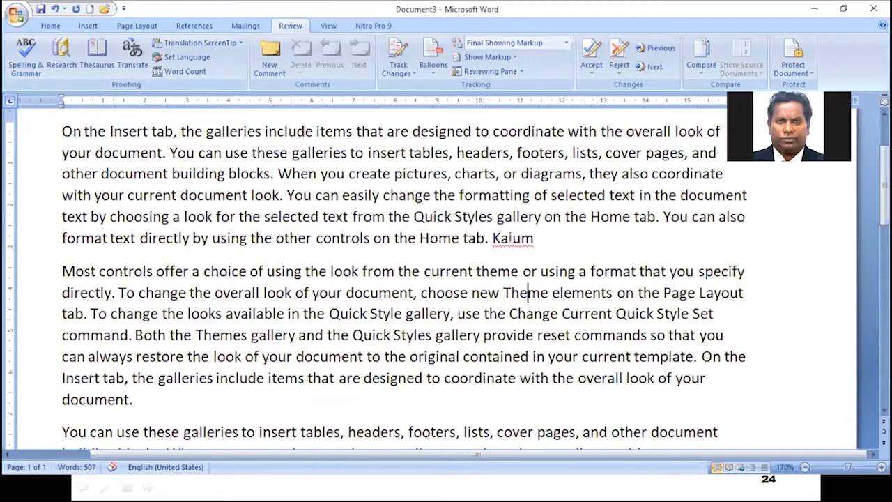
pyautogui.rightClick(512, 237)
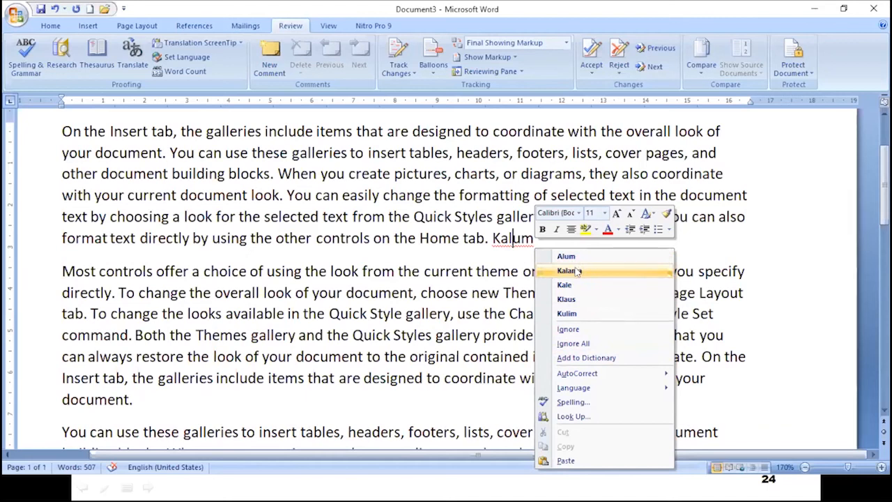
pyautogui.click(488, 284)
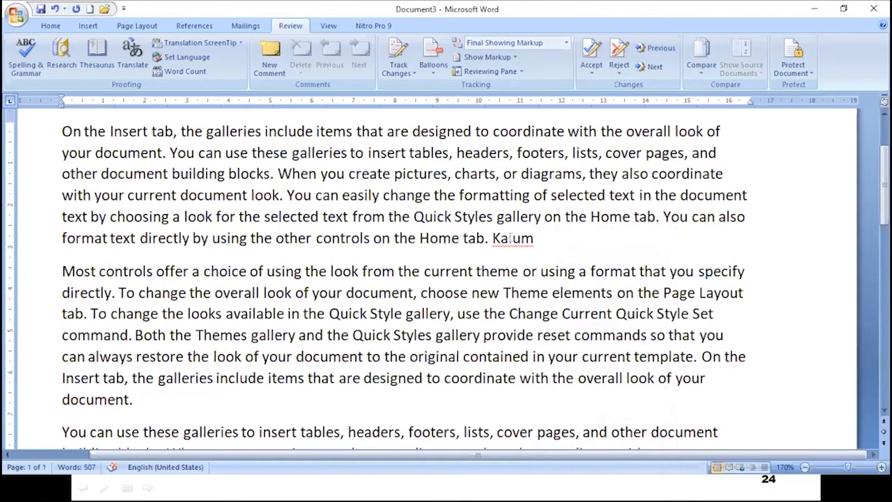
pyautogui.rightClick(513, 238)
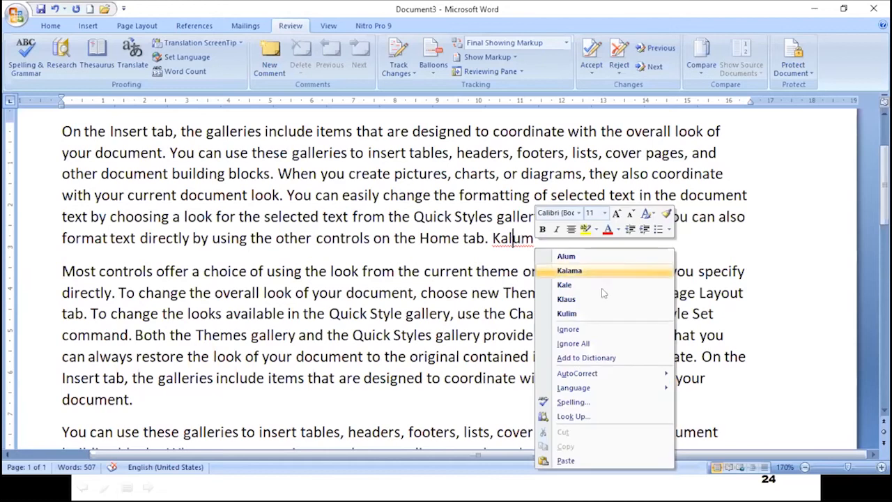
pyautogui.click(591, 359)
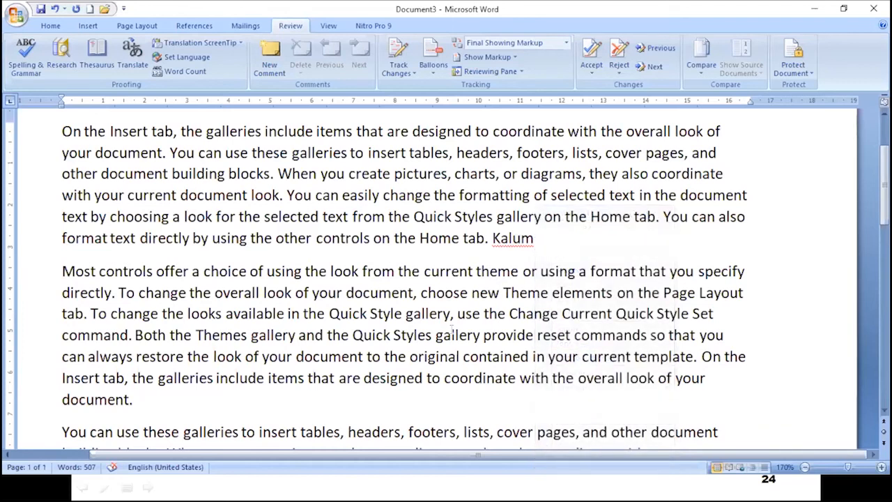
# Switch to the PowerPoint slide show on slide 24, Proofing Tools.
pyautogui.hotkey('alt', 'Tab')
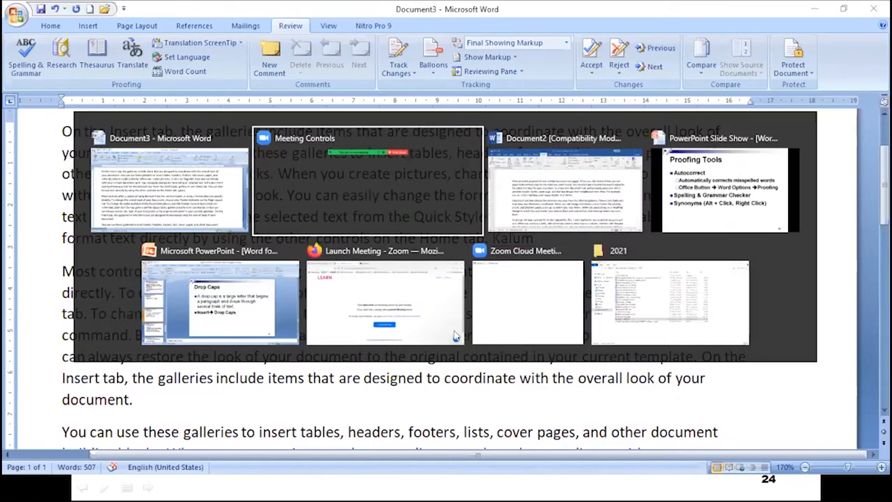
pyautogui.hotkey('alt', 'Tab')
pyautogui.hotkey('alt', 'Tab')
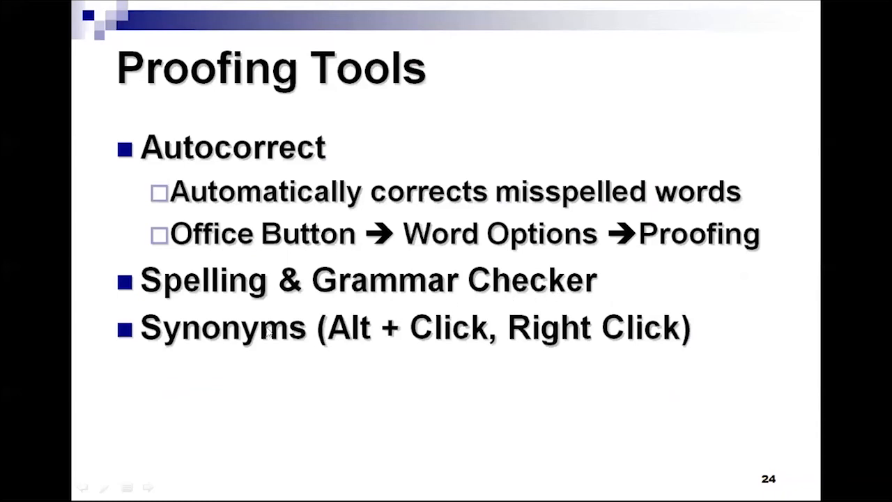
pyautogui.hotkey('alt', 'Tab')
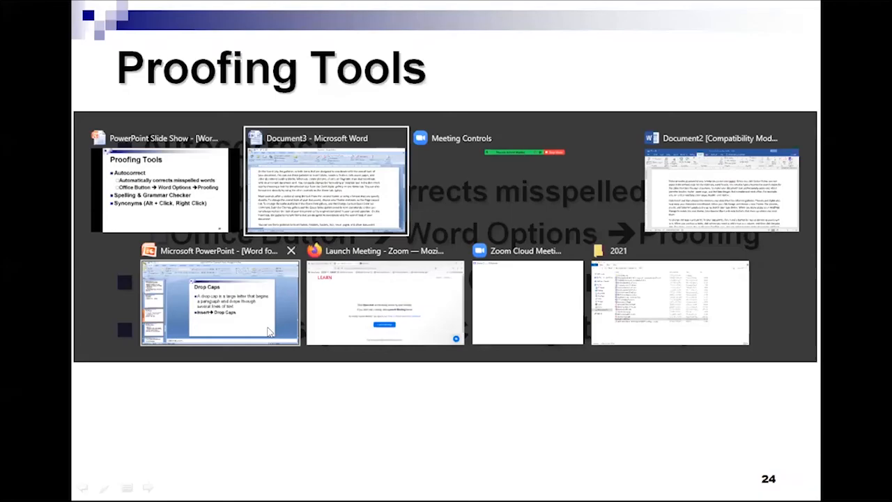
# Return to Document3 and scroll to the paragraph mentioning pictures, charts, or diagrams.
pyautogui.scroll(-2, 337, 264)
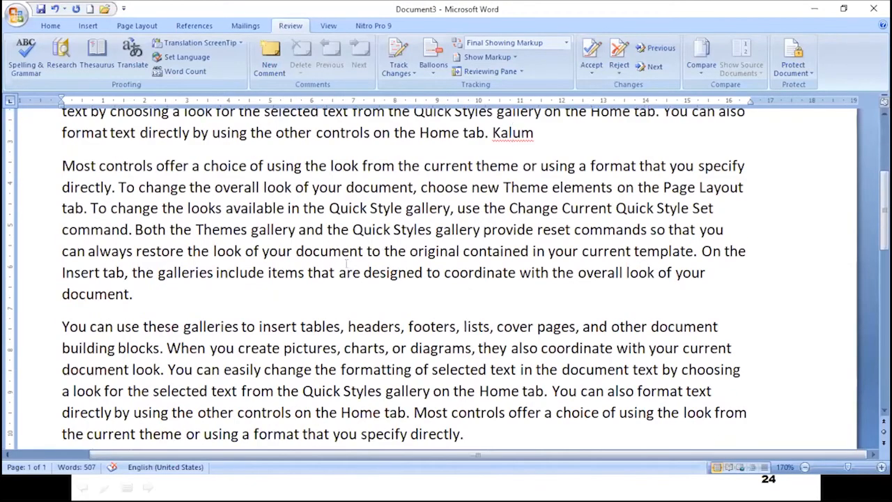
pyautogui.scroll(1, 338, 261)
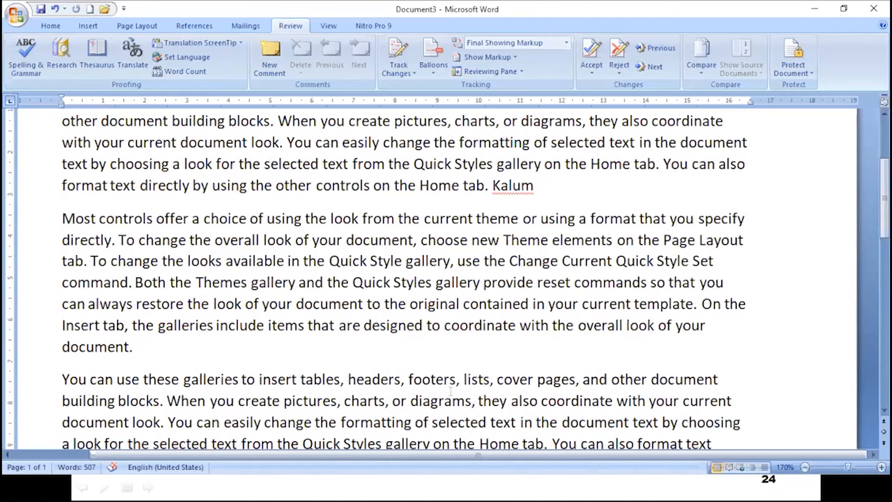
pyautogui.click(294, 218)
pyautogui.scroll(-3, 316, 288)
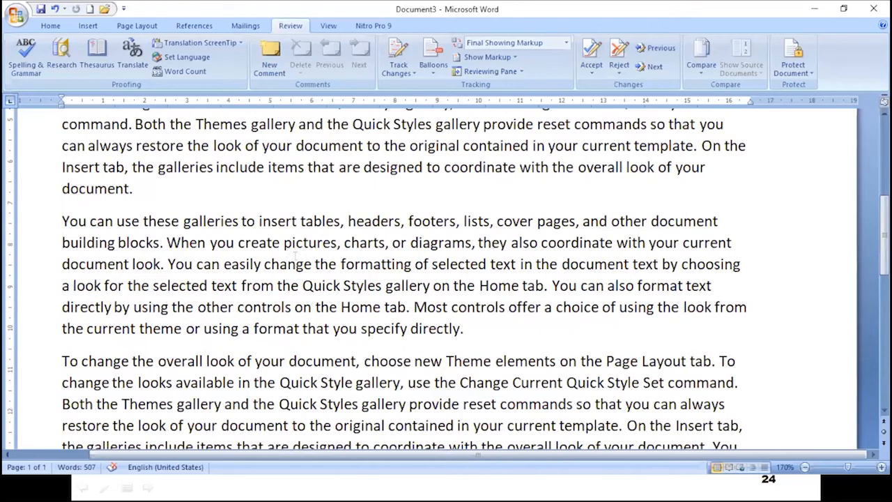
# View the Synonyms submenu for 'diagrams', then close it without changing anything.
pyautogui.rightClick(439, 241)
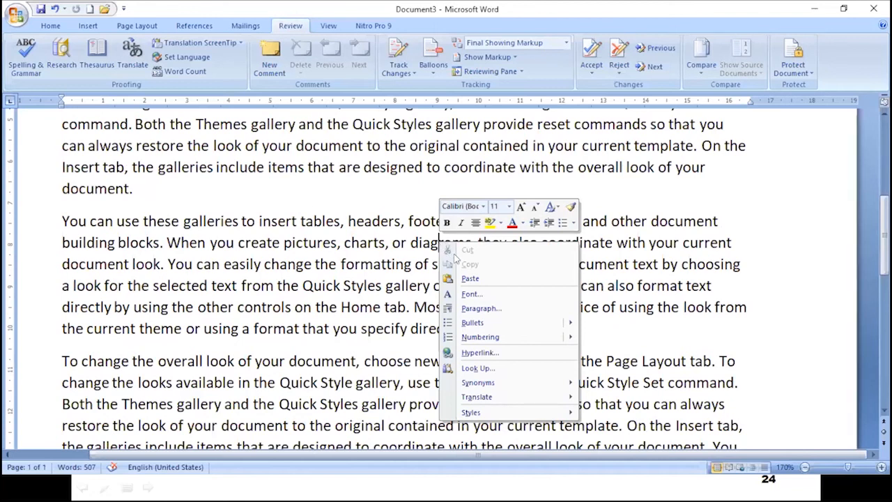
pyautogui.moveTo(476, 384)
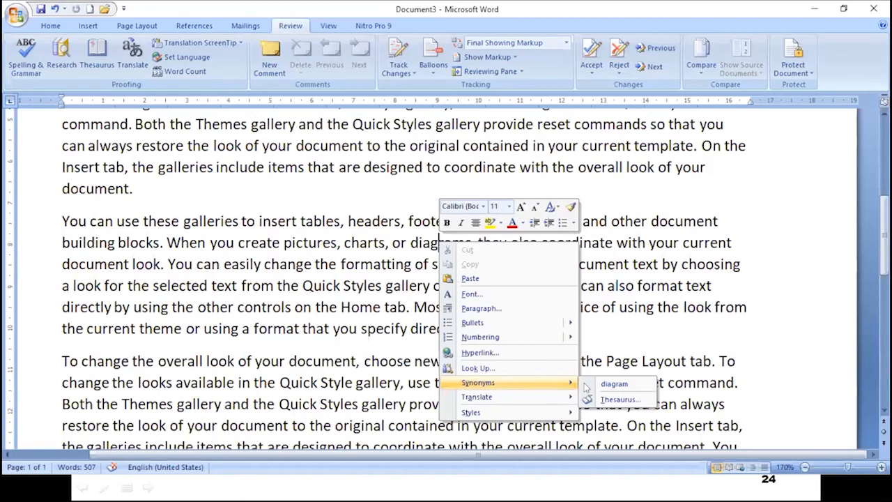
pyautogui.click(438, 242)
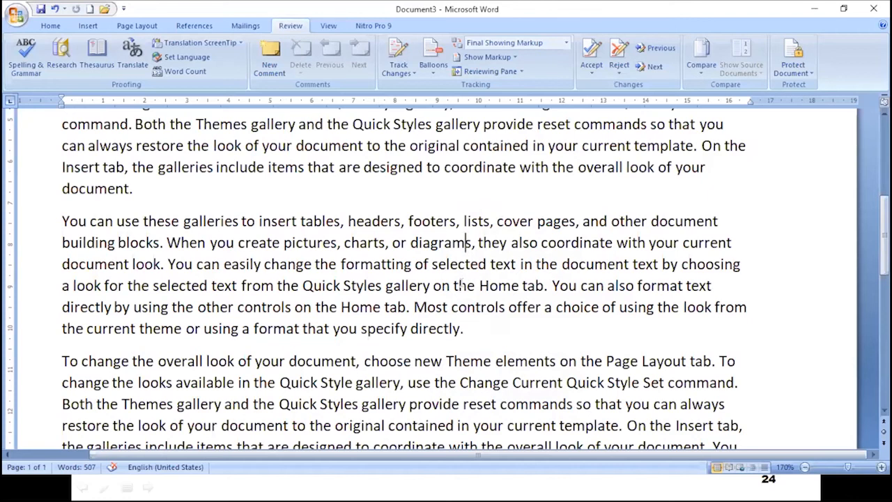
# Delete the final s of 'diagrams' and the stray space so it reads 'or diagram,'.
pyautogui.rightClick(445, 242)
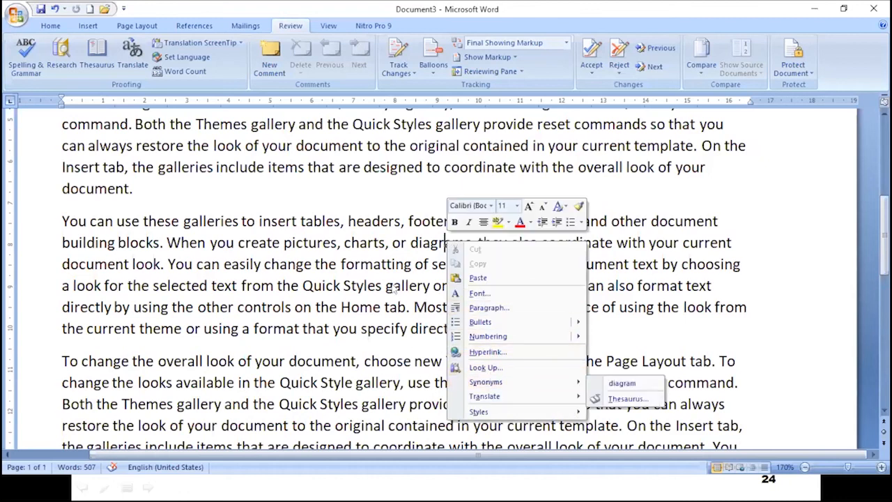
pyautogui.click(461, 241)
pyautogui.click(463, 242)
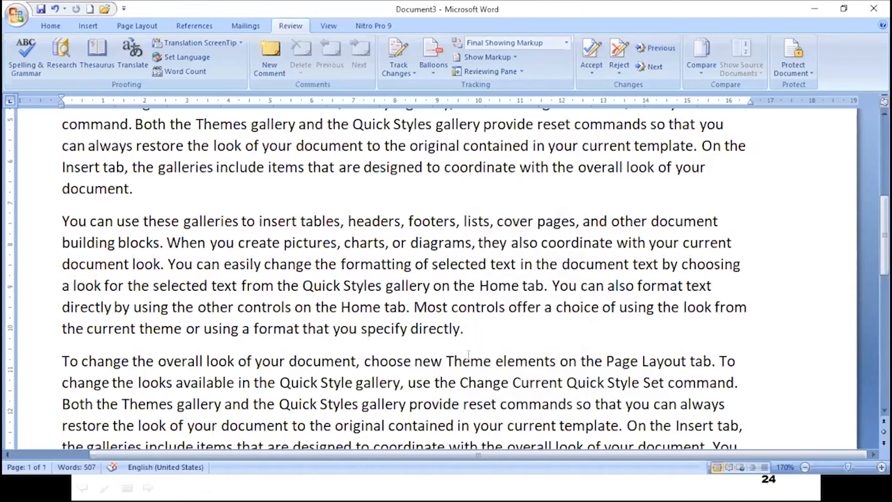
pyautogui.press('Delete')
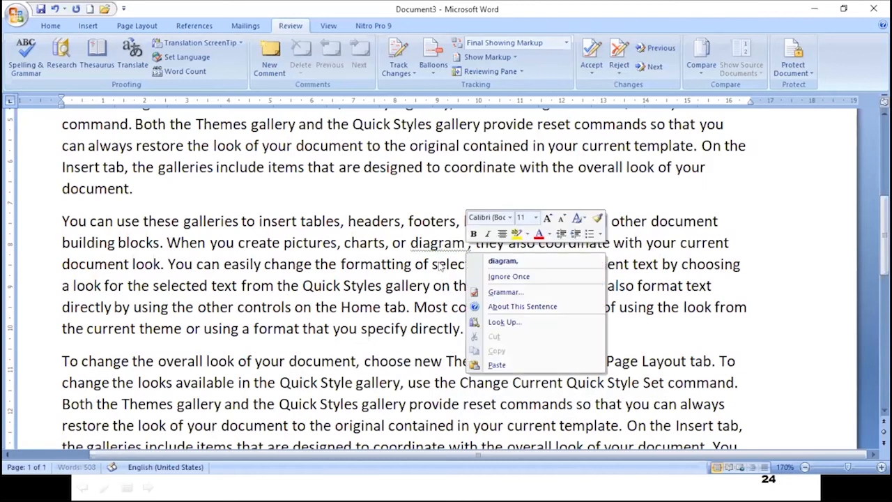
pyautogui.click(439, 242)
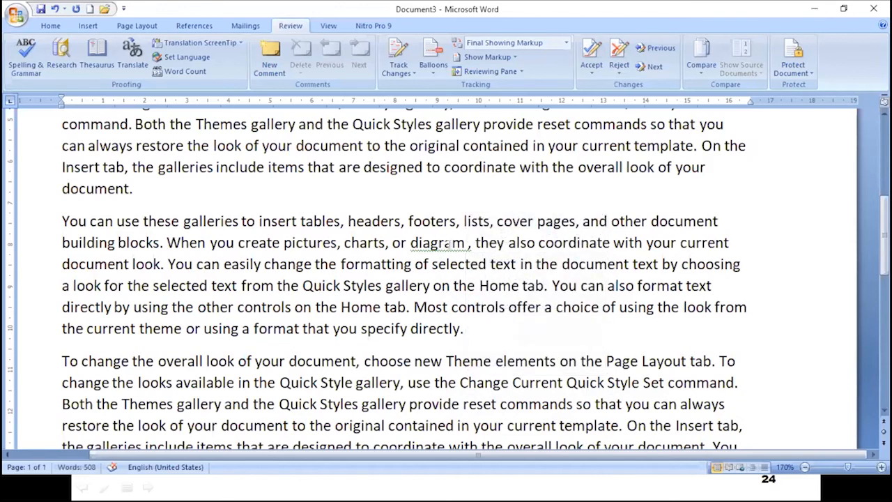
pyautogui.click(465, 242)
pyautogui.press('Delete')
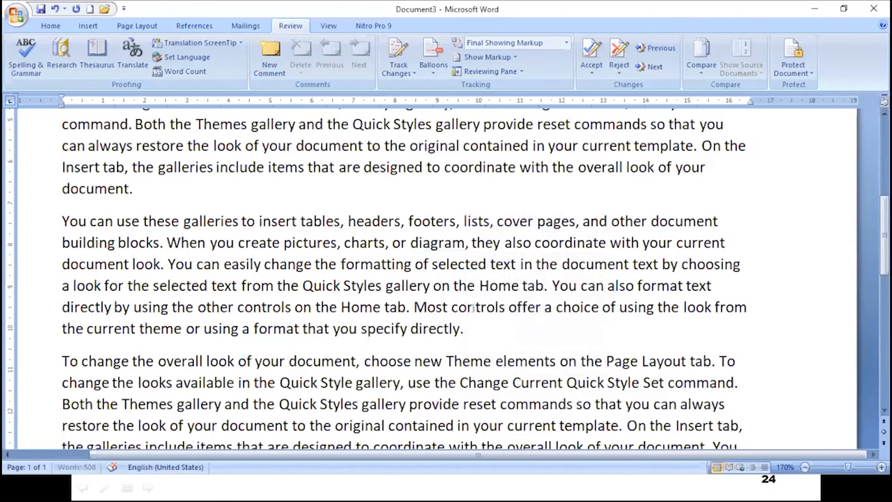
# Replace 'diagram' with the synonym 'illustration' from its Synonyms list.
pyautogui.click(439, 242)
pyautogui.rightClick(438, 241)
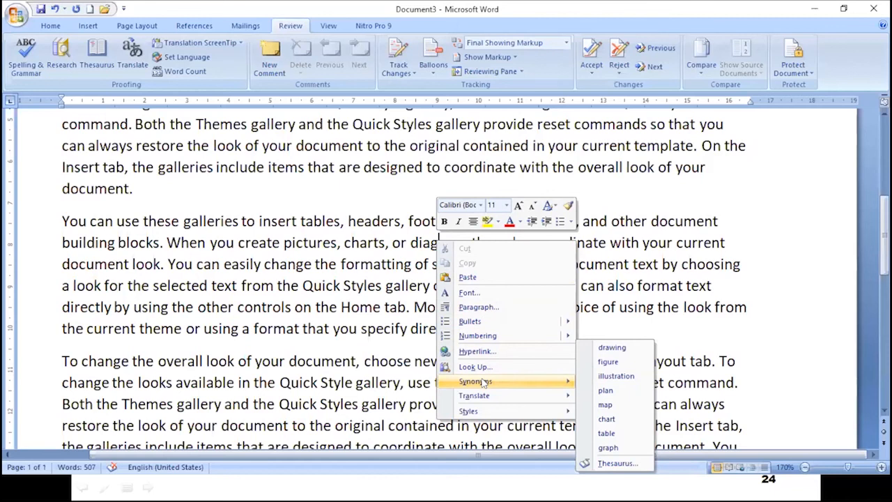
pyautogui.click(386, 323)
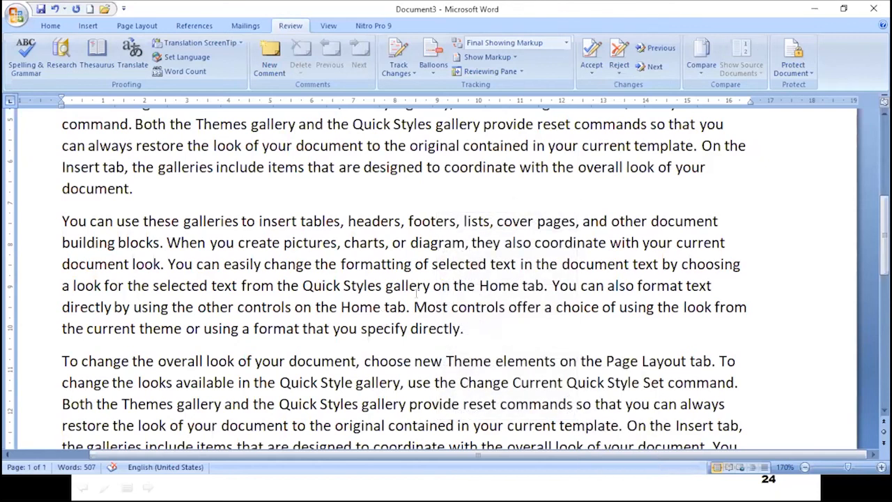
pyautogui.rightClick(429, 242)
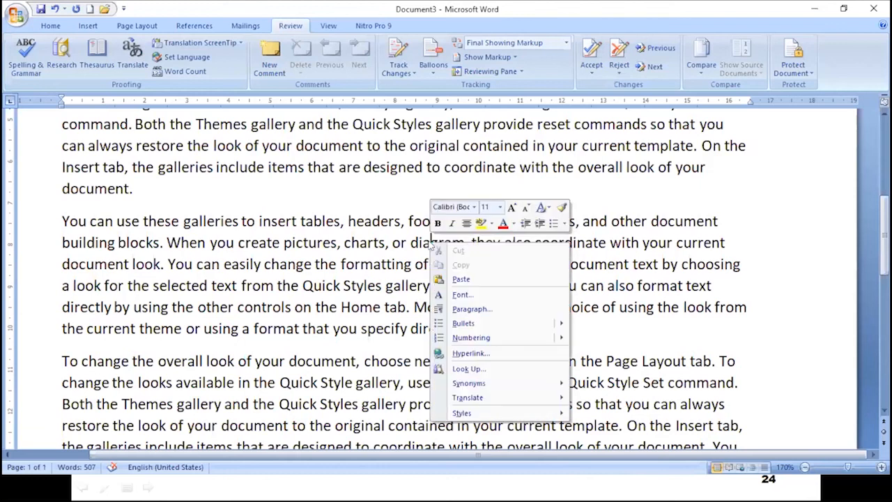
pyautogui.moveTo(530, 384)
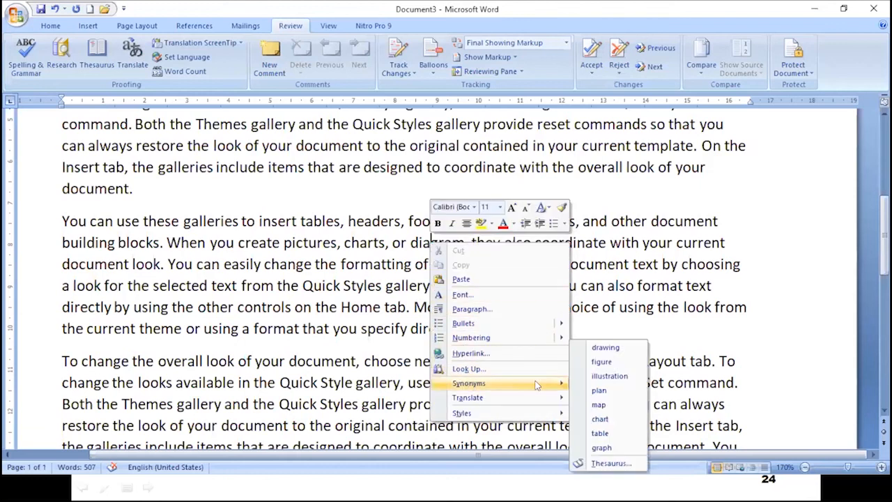
pyautogui.click(609, 377)
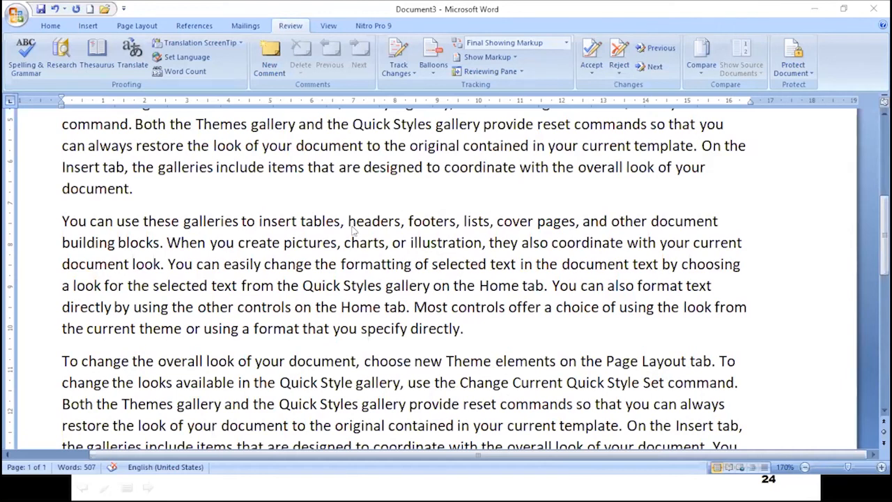
# Switch to Document2 and open the Language options on the Review tab.
pyautogui.hotkey('alt', 'Tab')
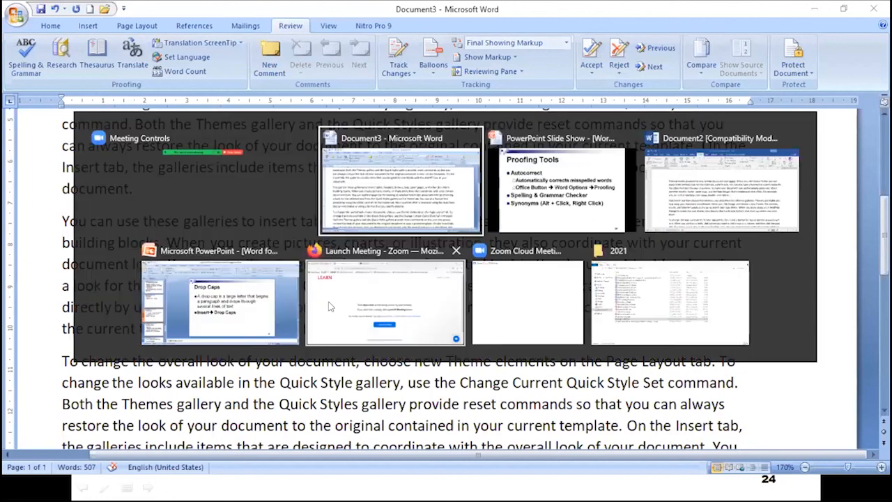
pyautogui.hotkey('alt', 'Tab')
pyautogui.hotkey('alt', 'Tab')
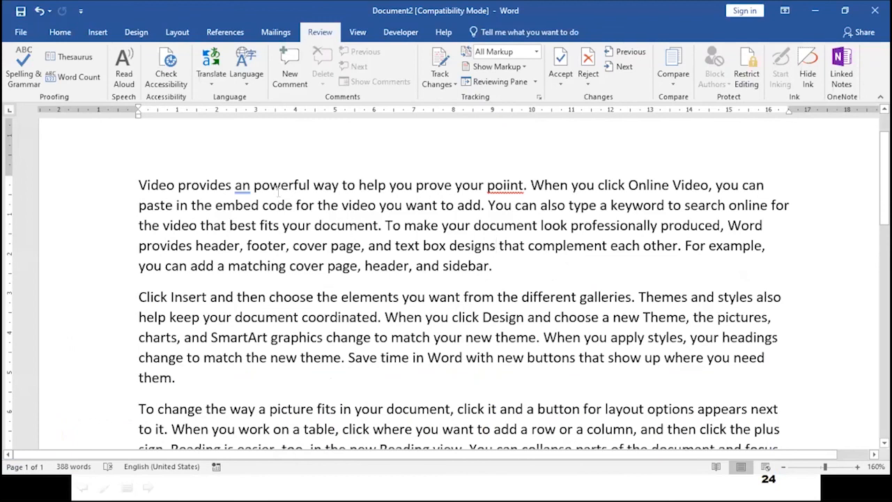
pyautogui.click(248, 81)
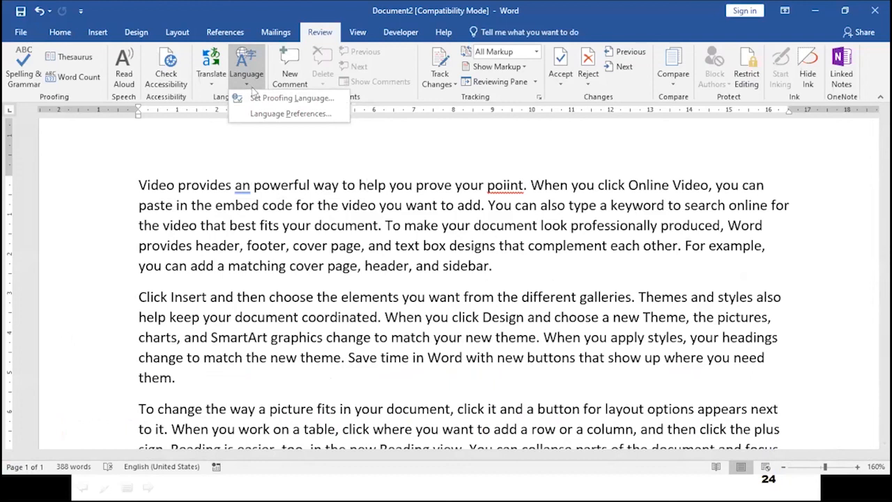
# Browse Alsatian (France), Tamil (Sri Lanka) and Sinhala in Set Proofing Language, then cancel.
pyautogui.click(301, 101)
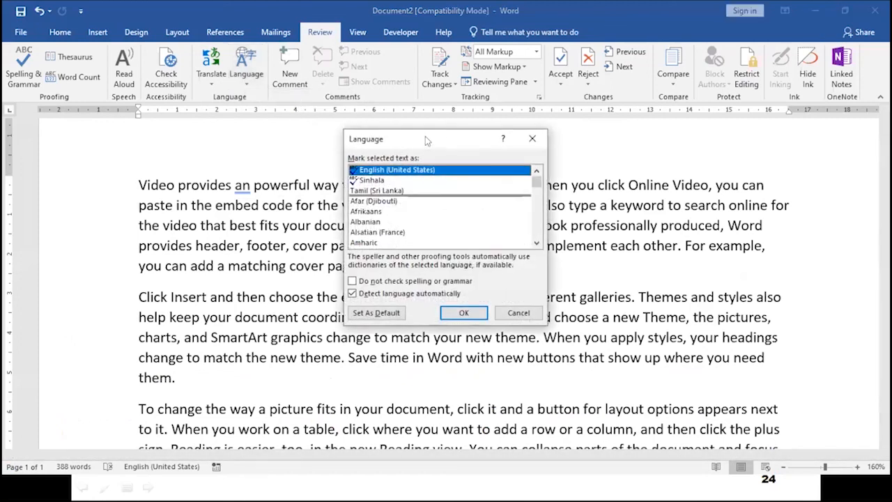
pyautogui.moveTo(426, 138); pyautogui.dragTo(420, 110)
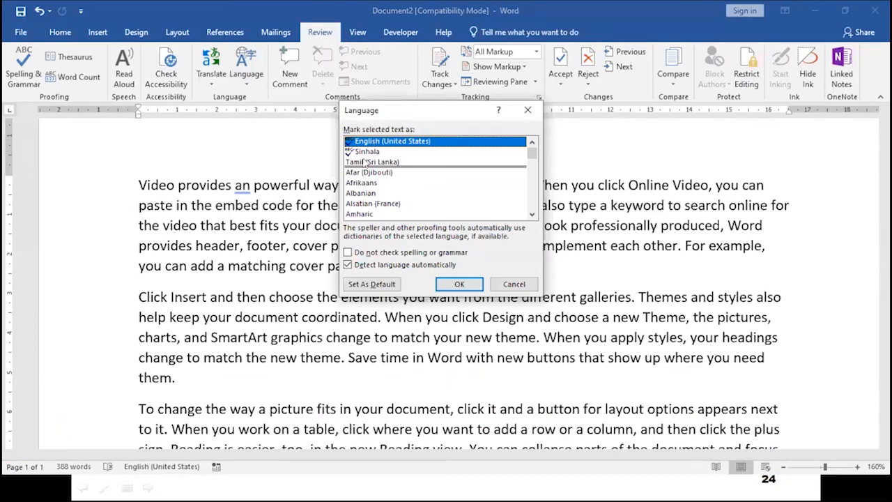
pyautogui.click(367, 204)
pyautogui.scroll(-20, 368, 202)
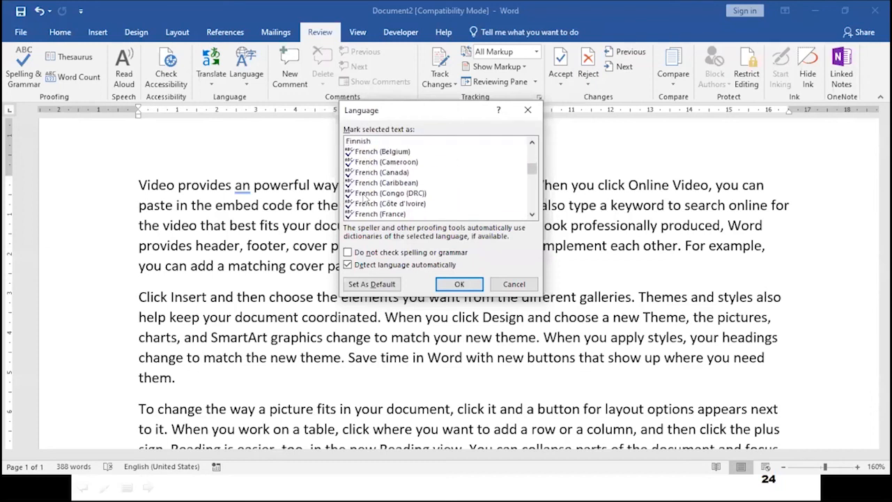
pyautogui.scroll(20, 366, 197)
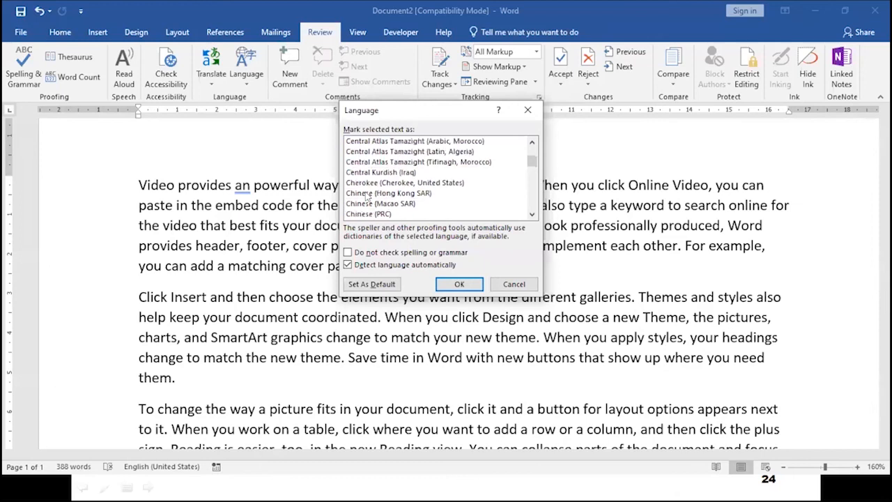
pyautogui.scroll(1, 367, 197)
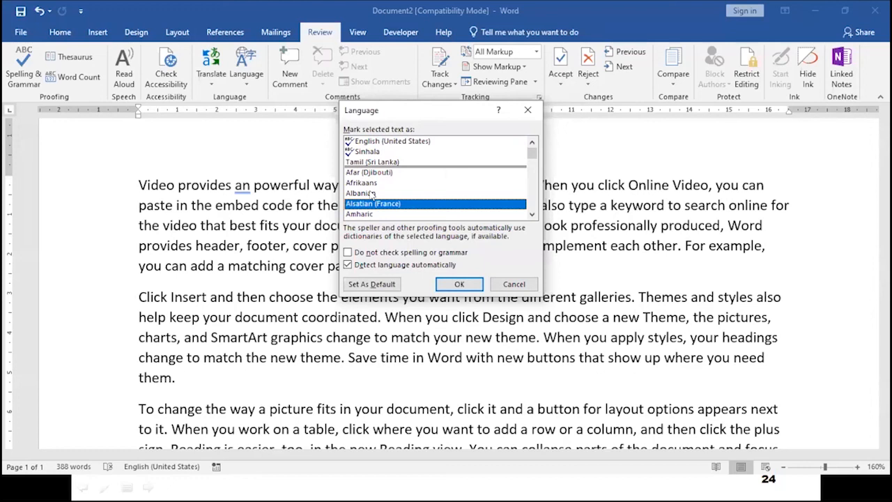
pyautogui.click(369, 163)
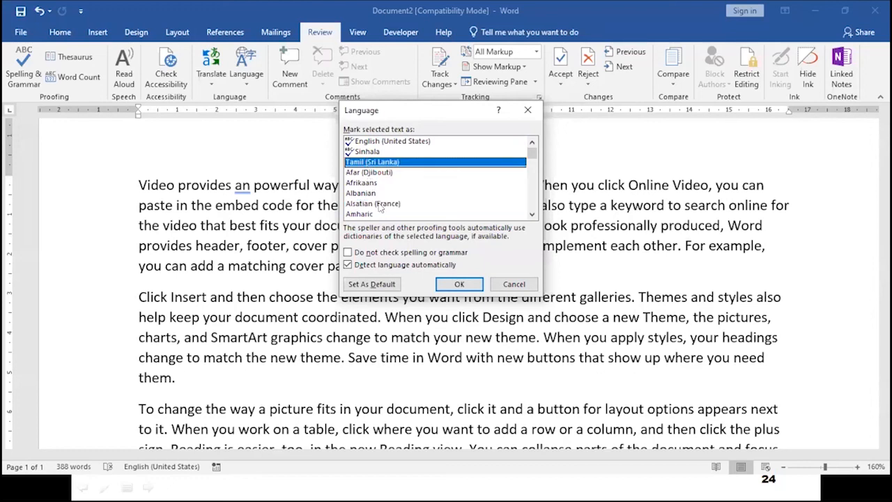
pyautogui.click(366, 152)
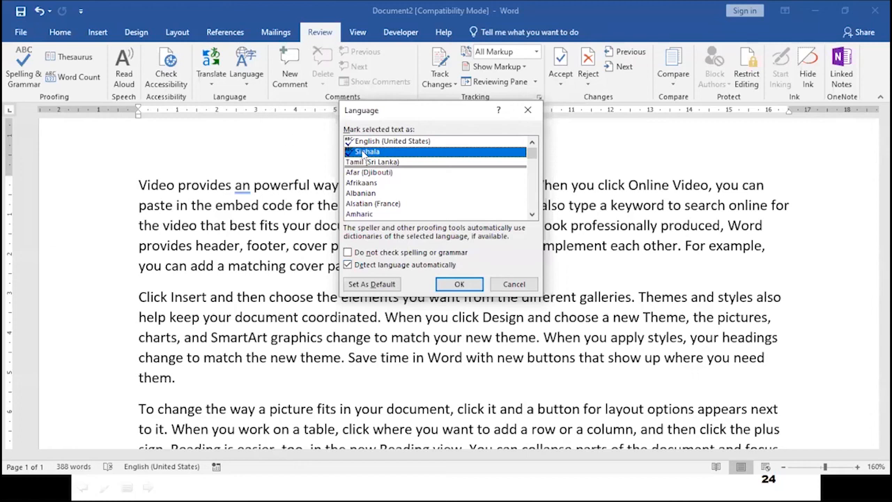
pyautogui.click(511, 284)
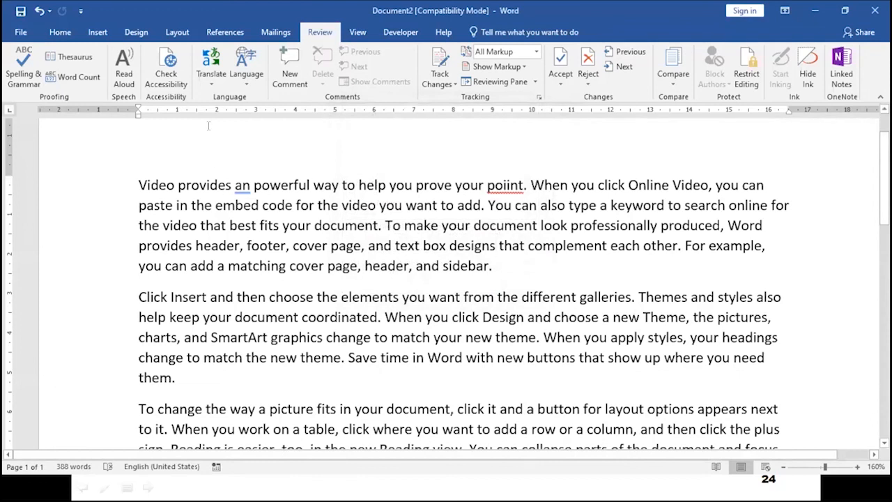
# Open the Translator pane for translating a selection from the Review tab.
pyautogui.click(213, 81)
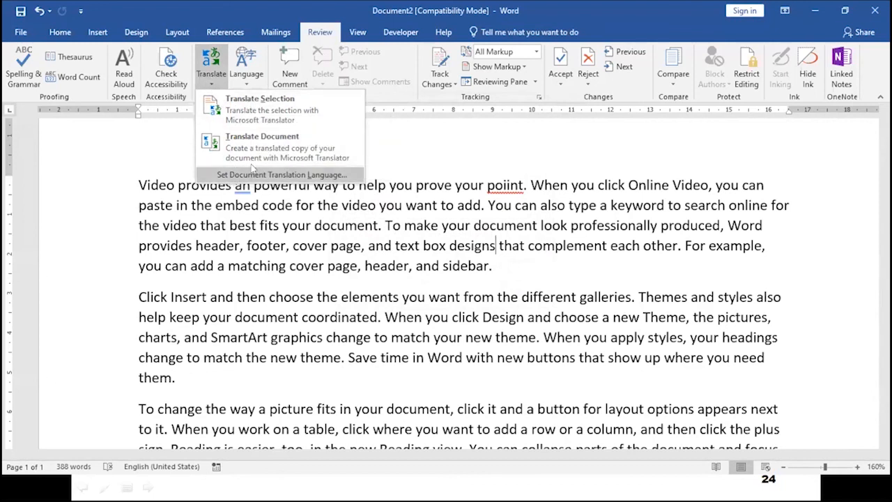
pyautogui.click(275, 115)
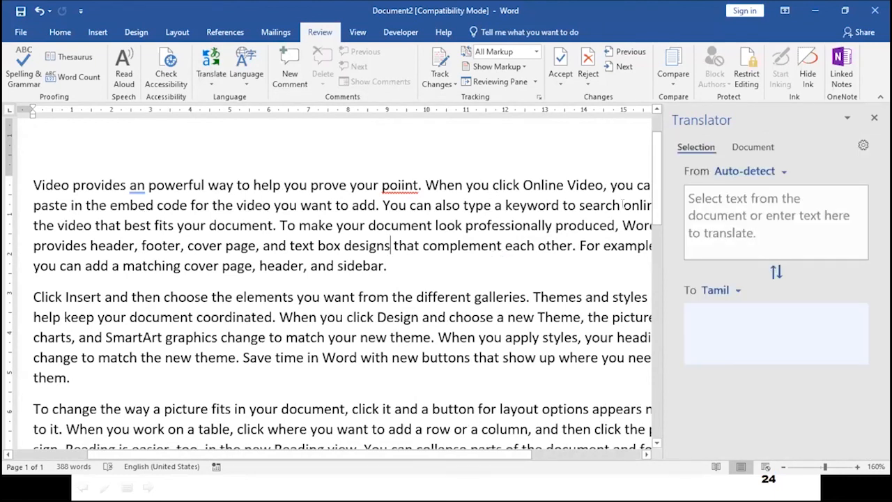
pyautogui.click(707, 199)
# Select the 'Video provides…' first paragraph and translate it into Tamil.
pyautogui.moveTo(34, 184); pyautogui.dragTo(178, 207)
pyautogui.moveTo(32, 185); pyautogui.dragTo(416, 264)
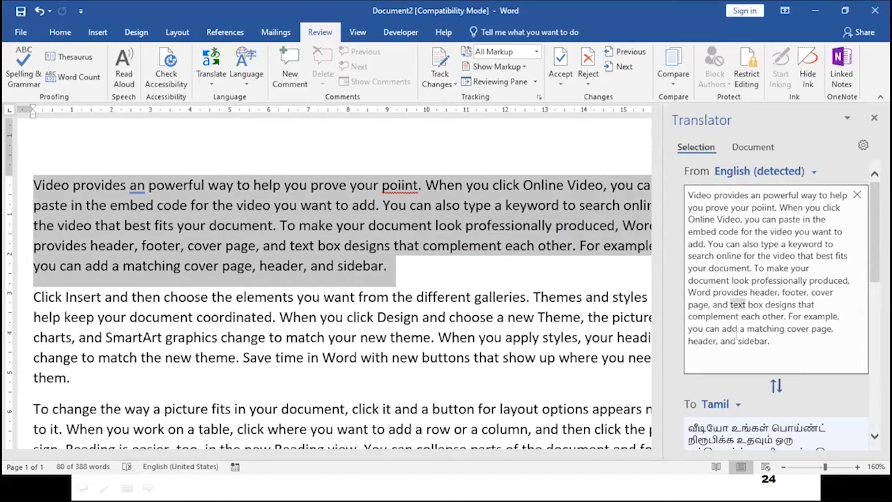
pyautogui.click(736, 405)
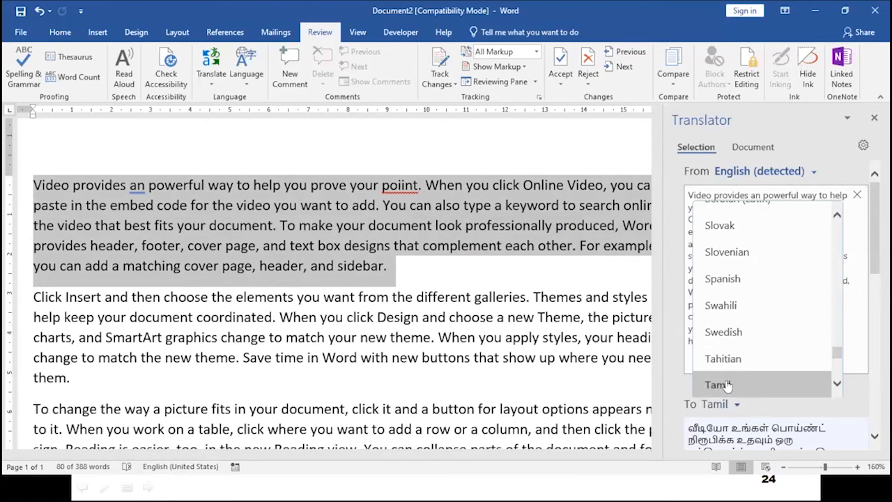
pyautogui.click(725, 385)
pyautogui.scroll(-10, 778, 403)
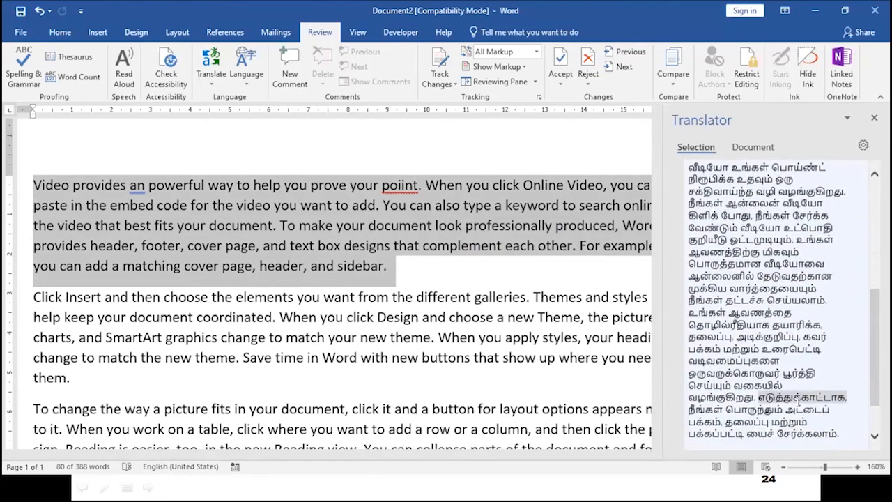
pyautogui.scroll(2, 799, 395)
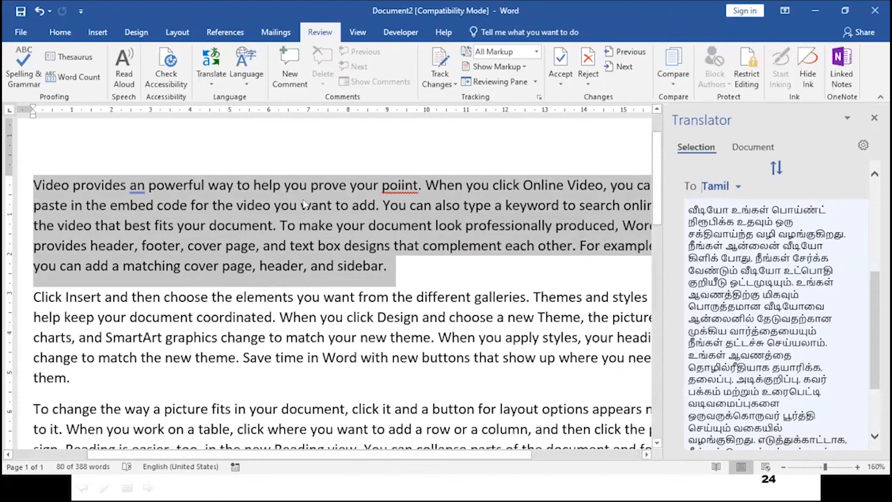
pyautogui.scroll(-5, 759, 306)
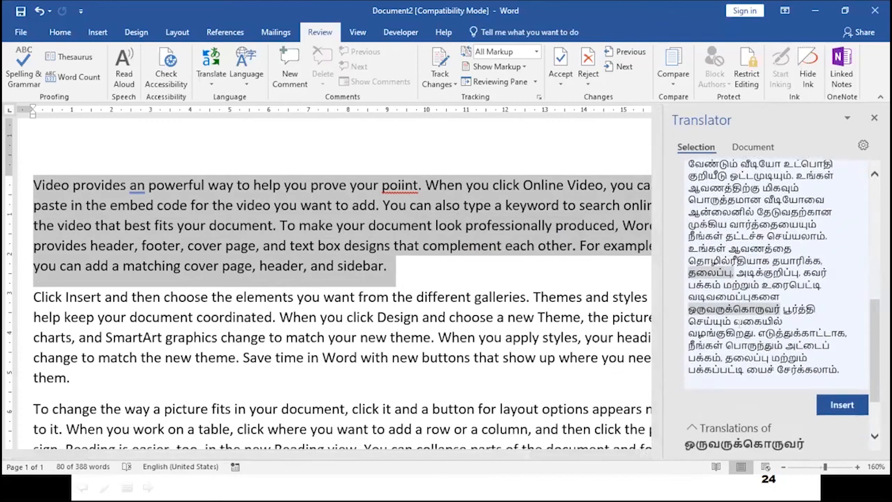
# Insert the Tamil translation, close the Translator, undo the insertion, and return to slide 24 Proofing Tools.
pyautogui.click(841, 416)
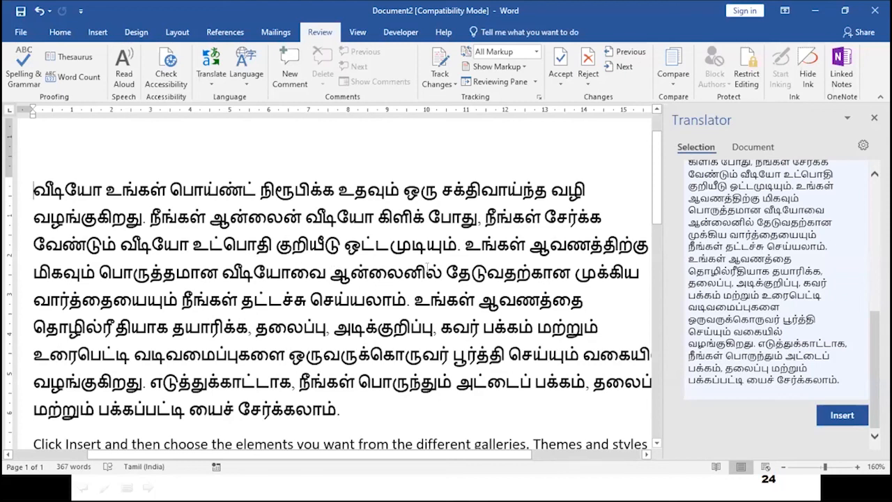
pyautogui.click(874, 118)
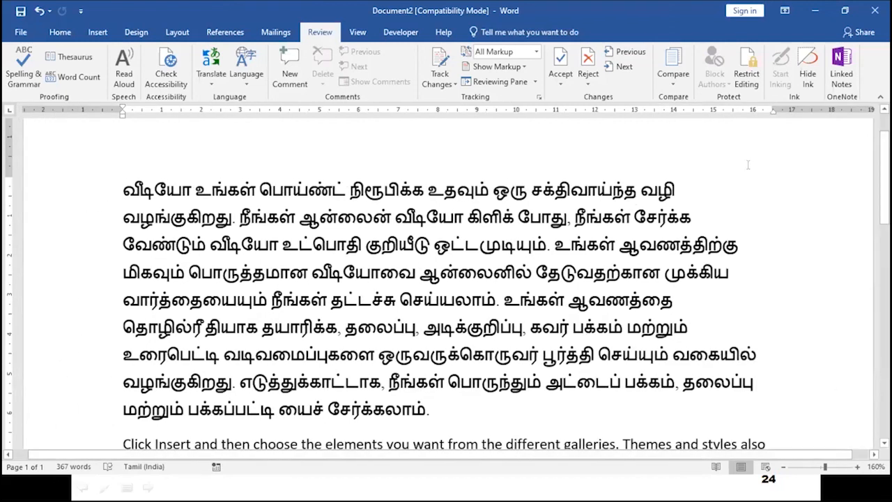
pyautogui.hotkey('ctrl', 'z')
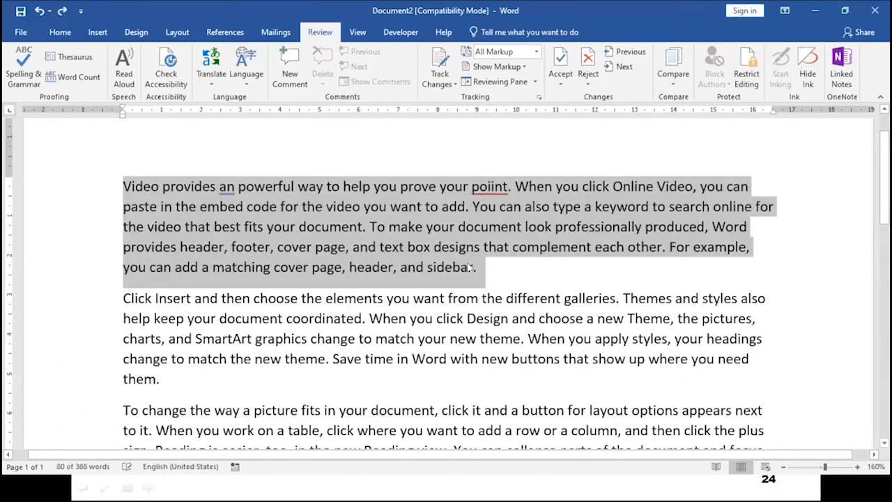
pyautogui.hotkey('alt', 'Tab')
pyautogui.hotkey('alt', 'Tab')
pyautogui.hotkey('alt', 'Tab')
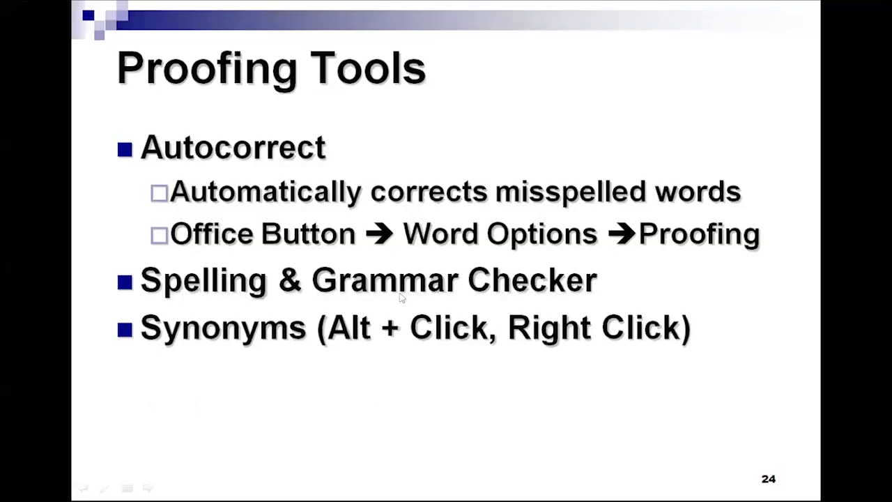